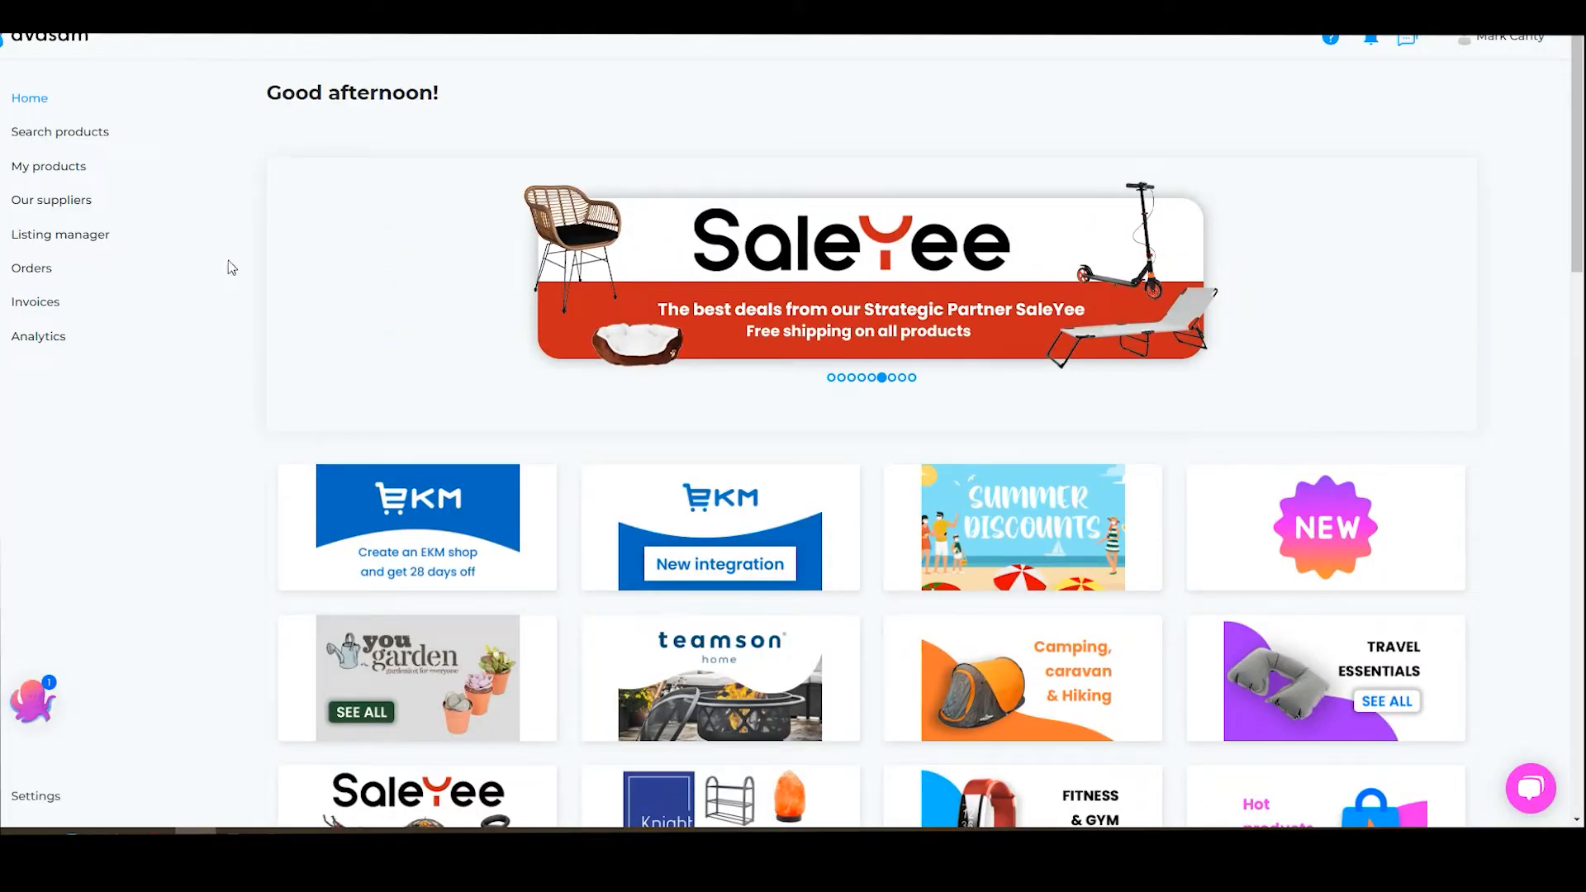
# From the sales channel integration settings, open the list of channels available to add and consult the EKM help documentation.
pyautogui.click(37, 796)
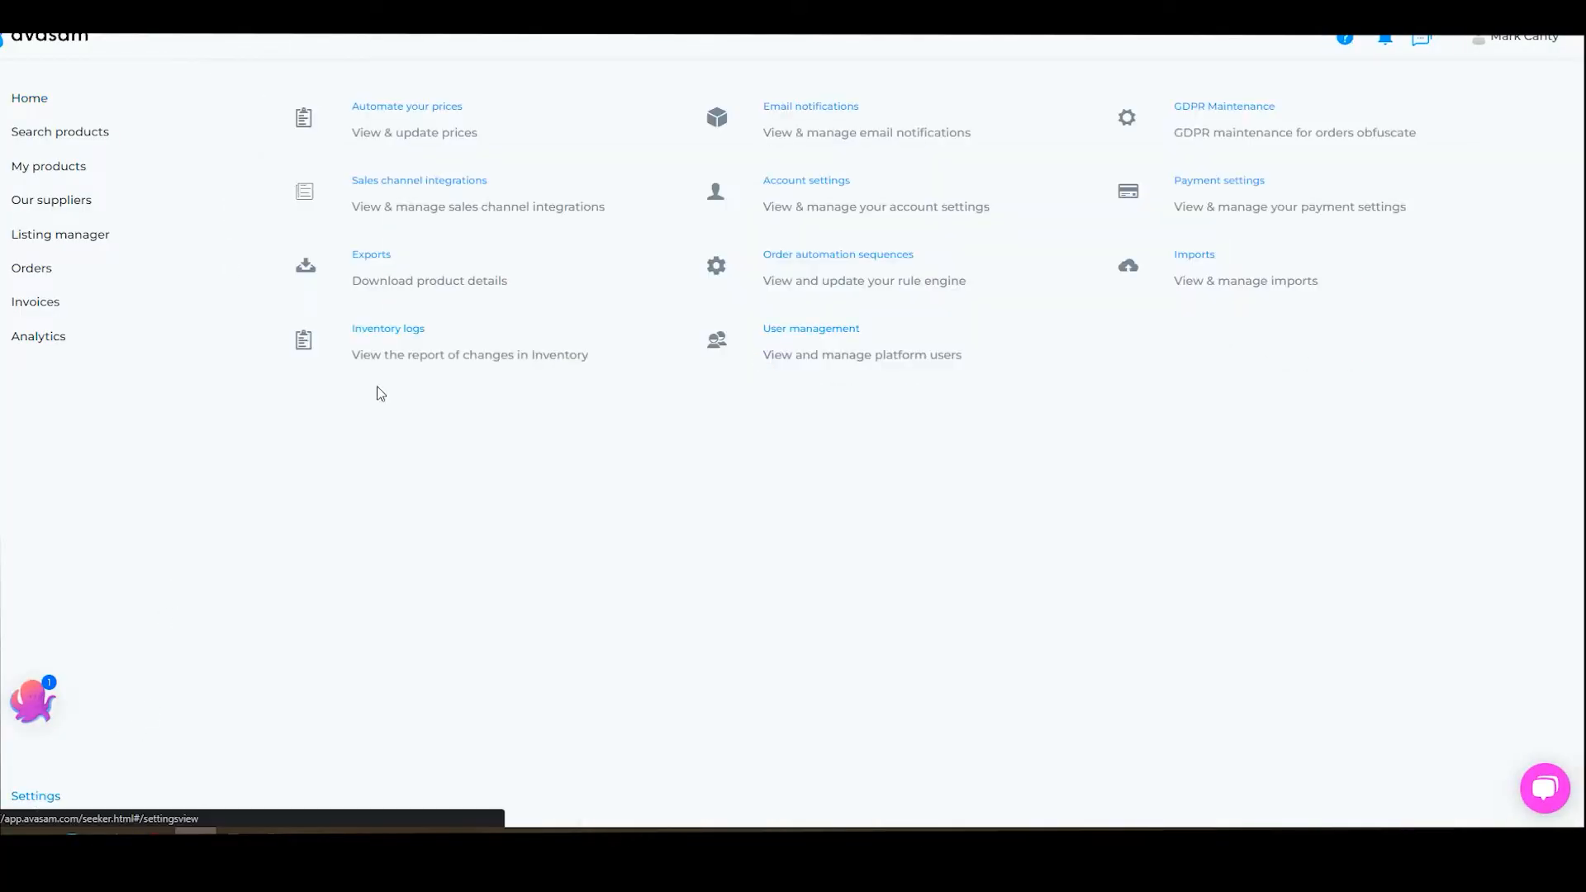
pyautogui.click(418, 183)
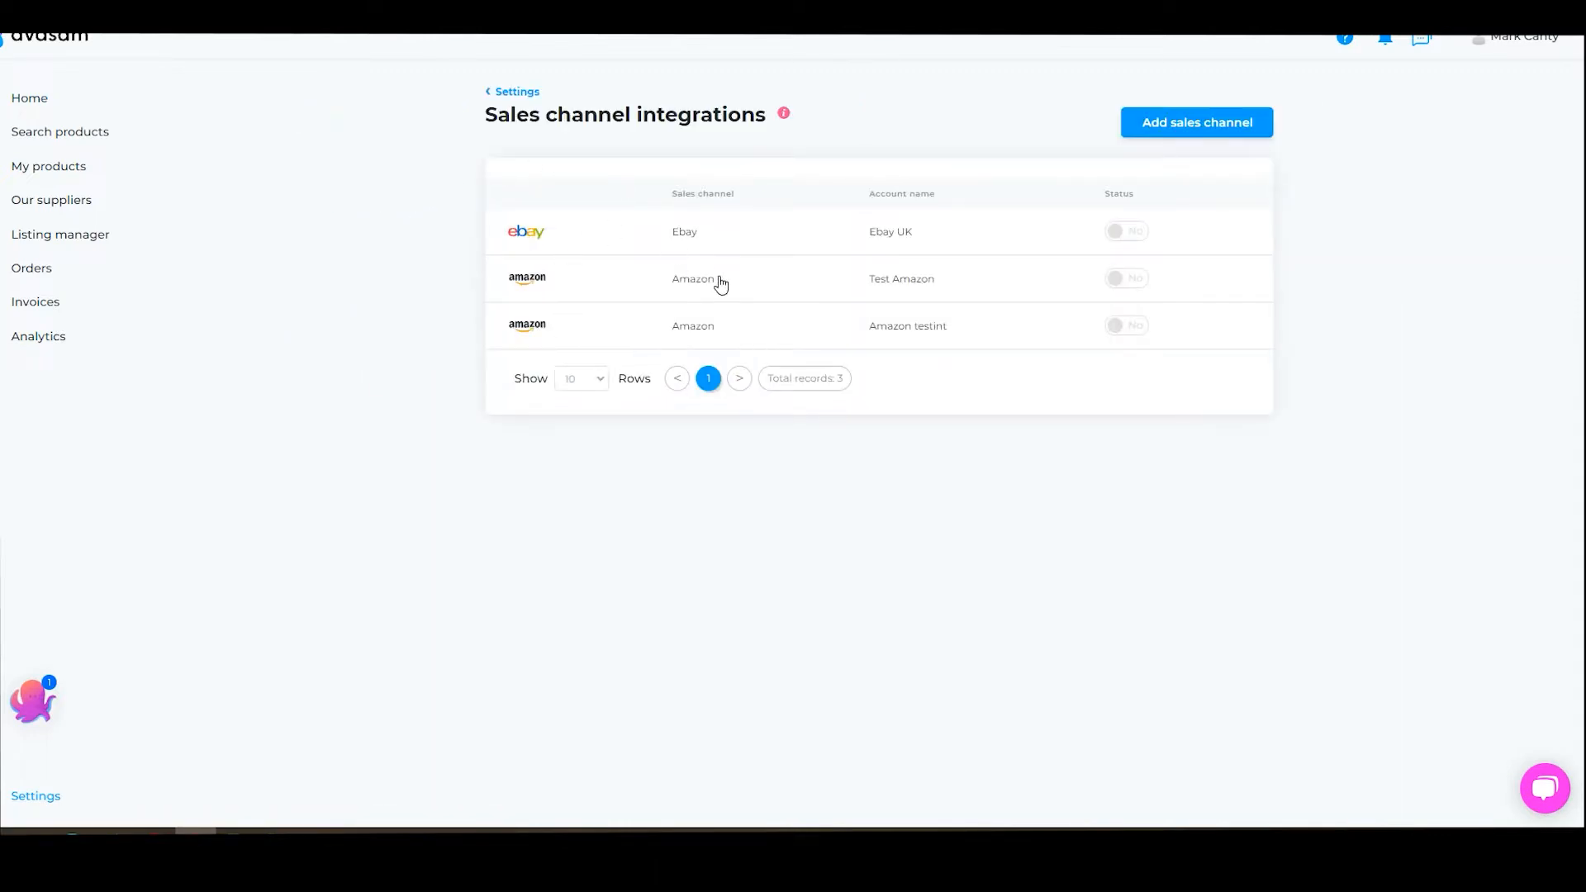
pyautogui.click(1179, 126)
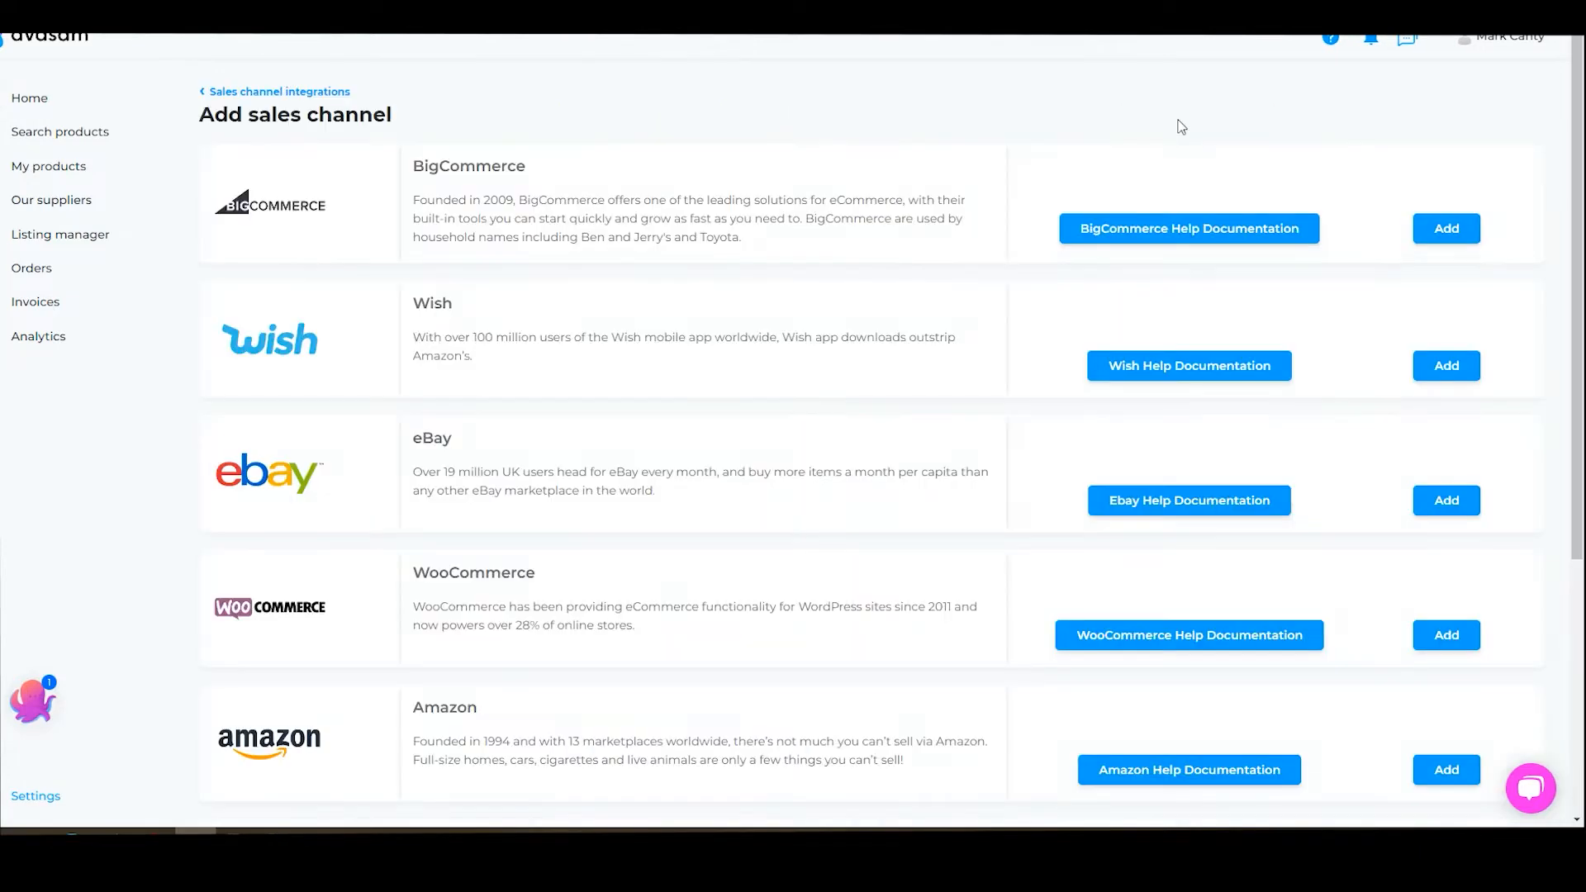
pyautogui.scroll(-3, 839, 396)
pyautogui.scroll(-2, 835, 416)
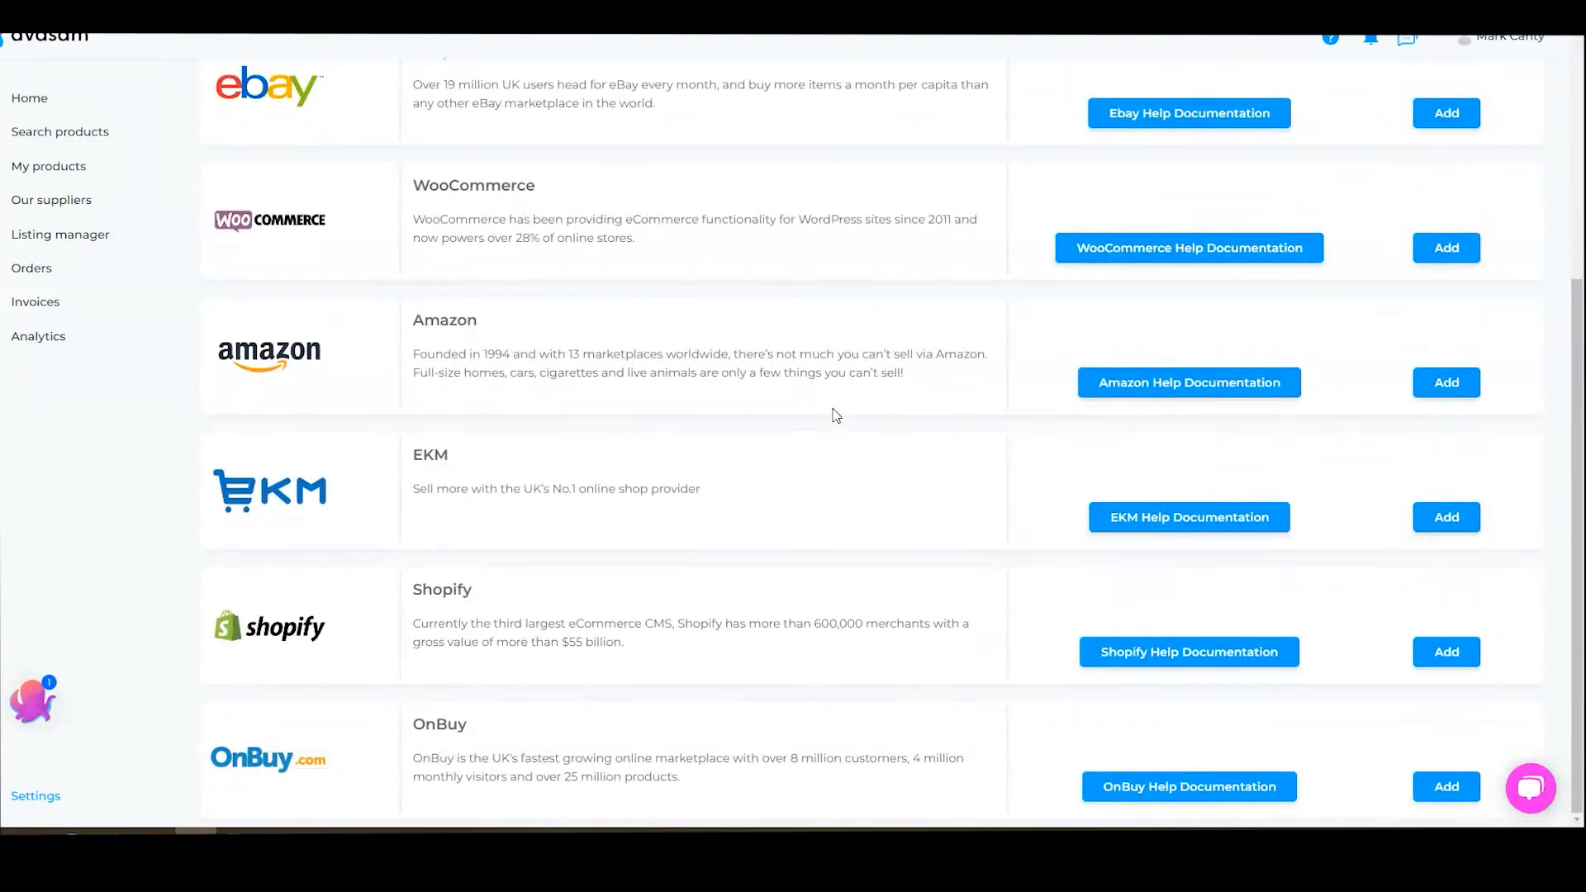
pyautogui.click(1120, 515)
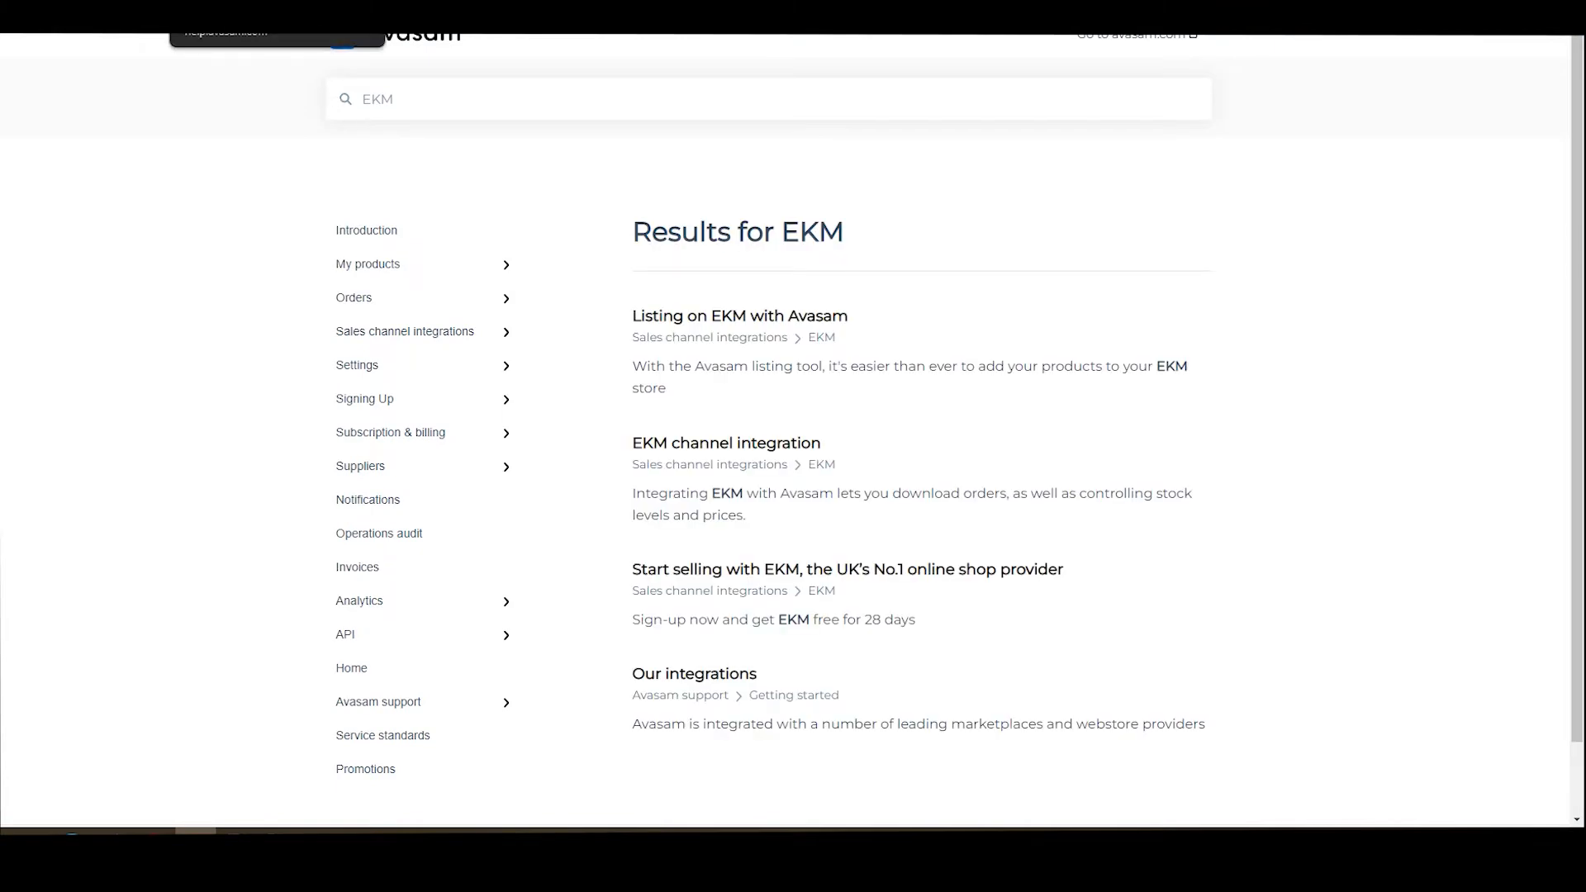
pyautogui.click(332, 3)
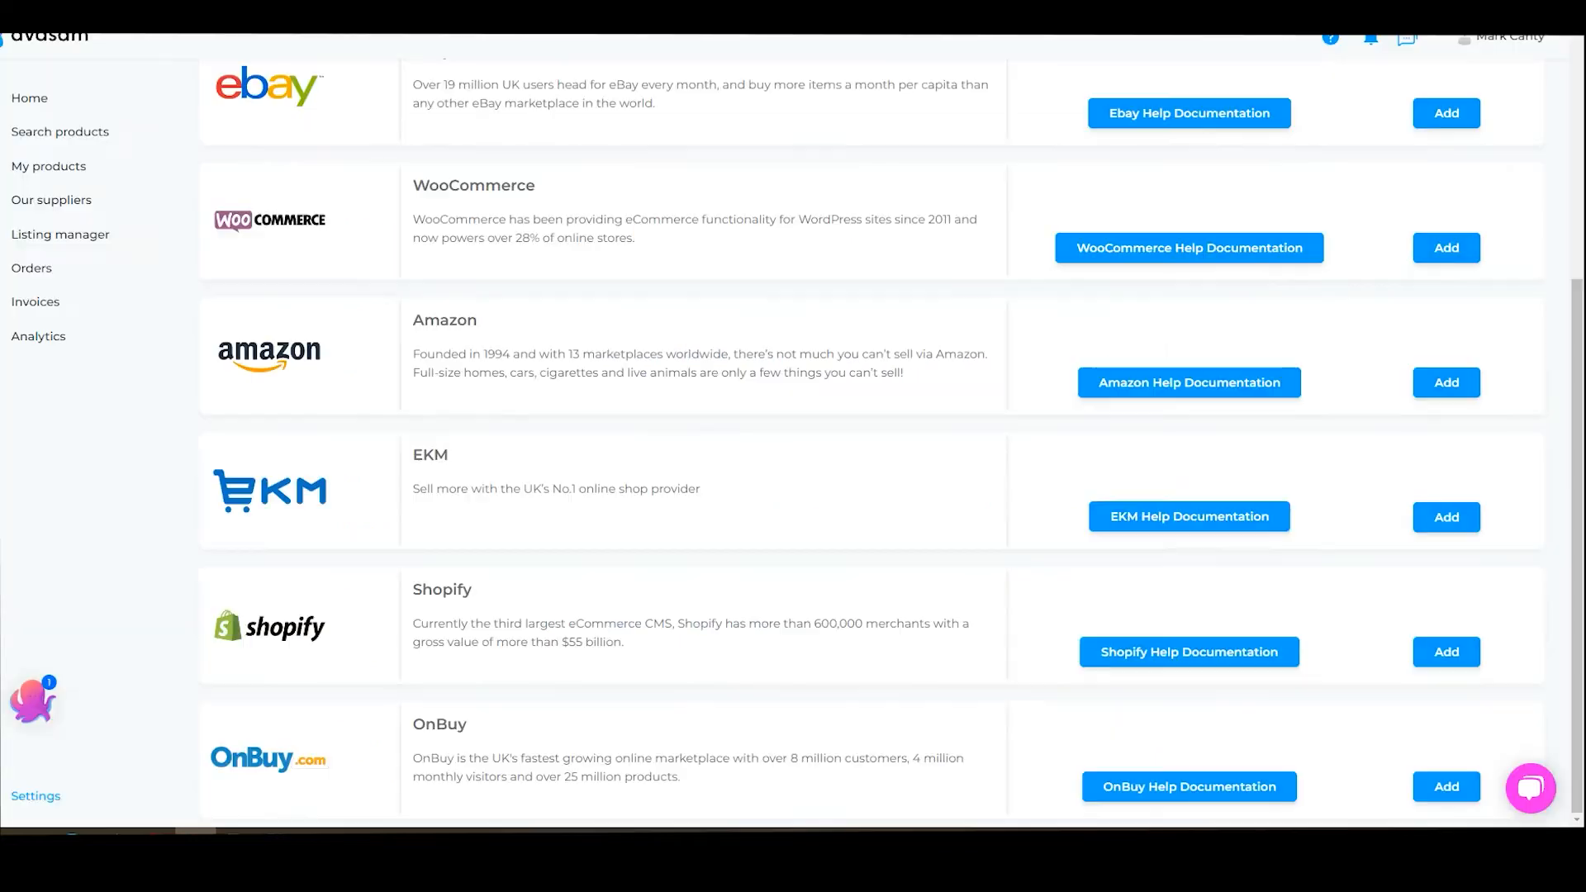
# Start adding an EKM integration with the account name "EKM test integration".
pyautogui.click(1445, 520)
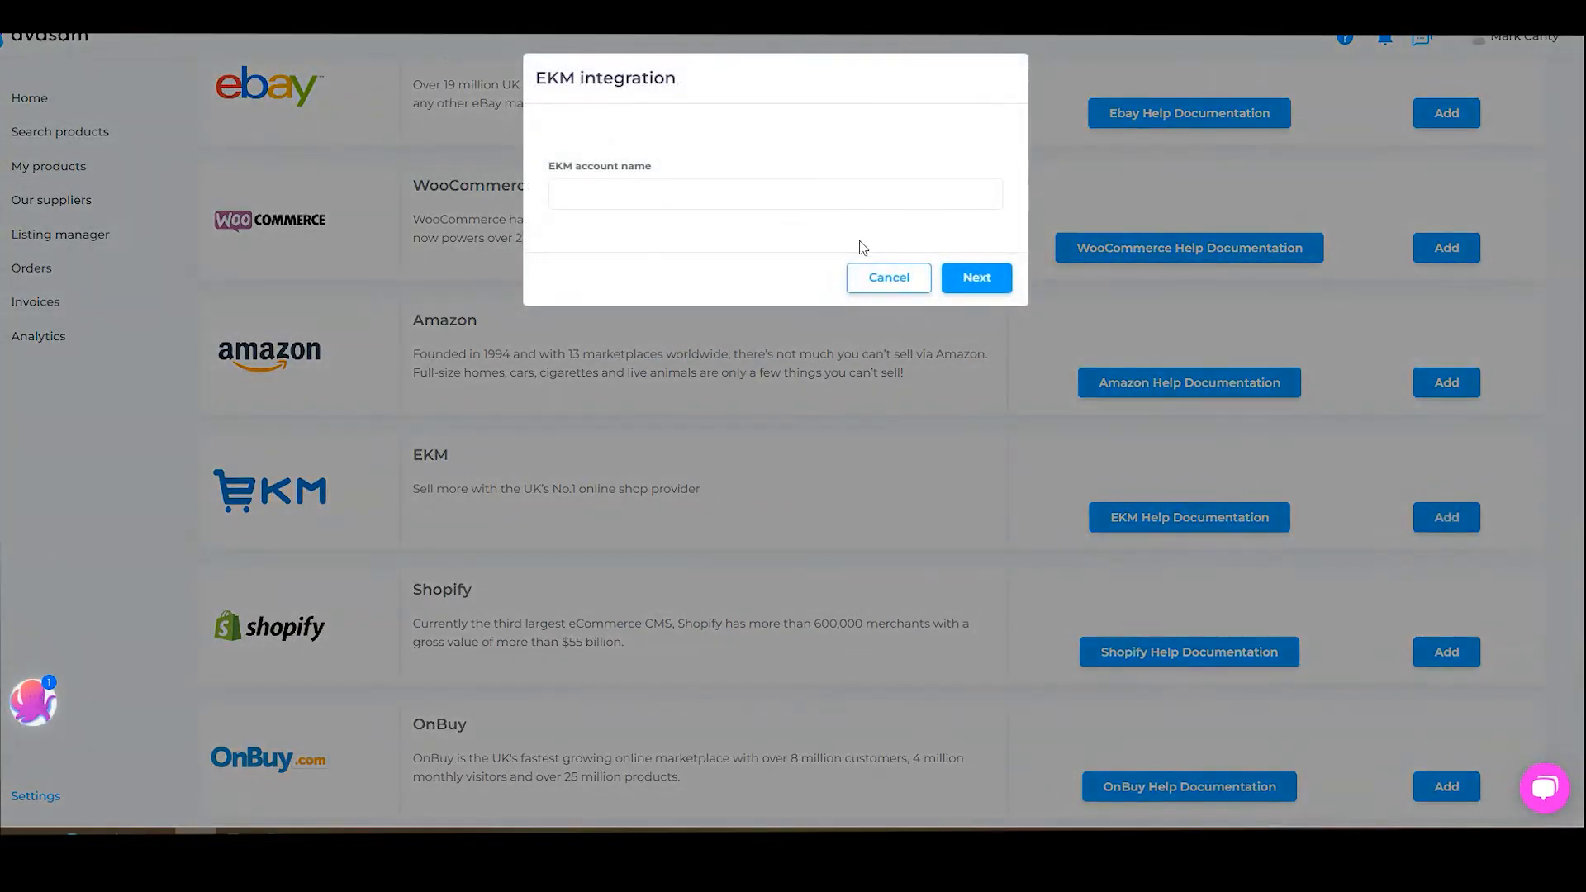
pyautogui.click(774, 190)
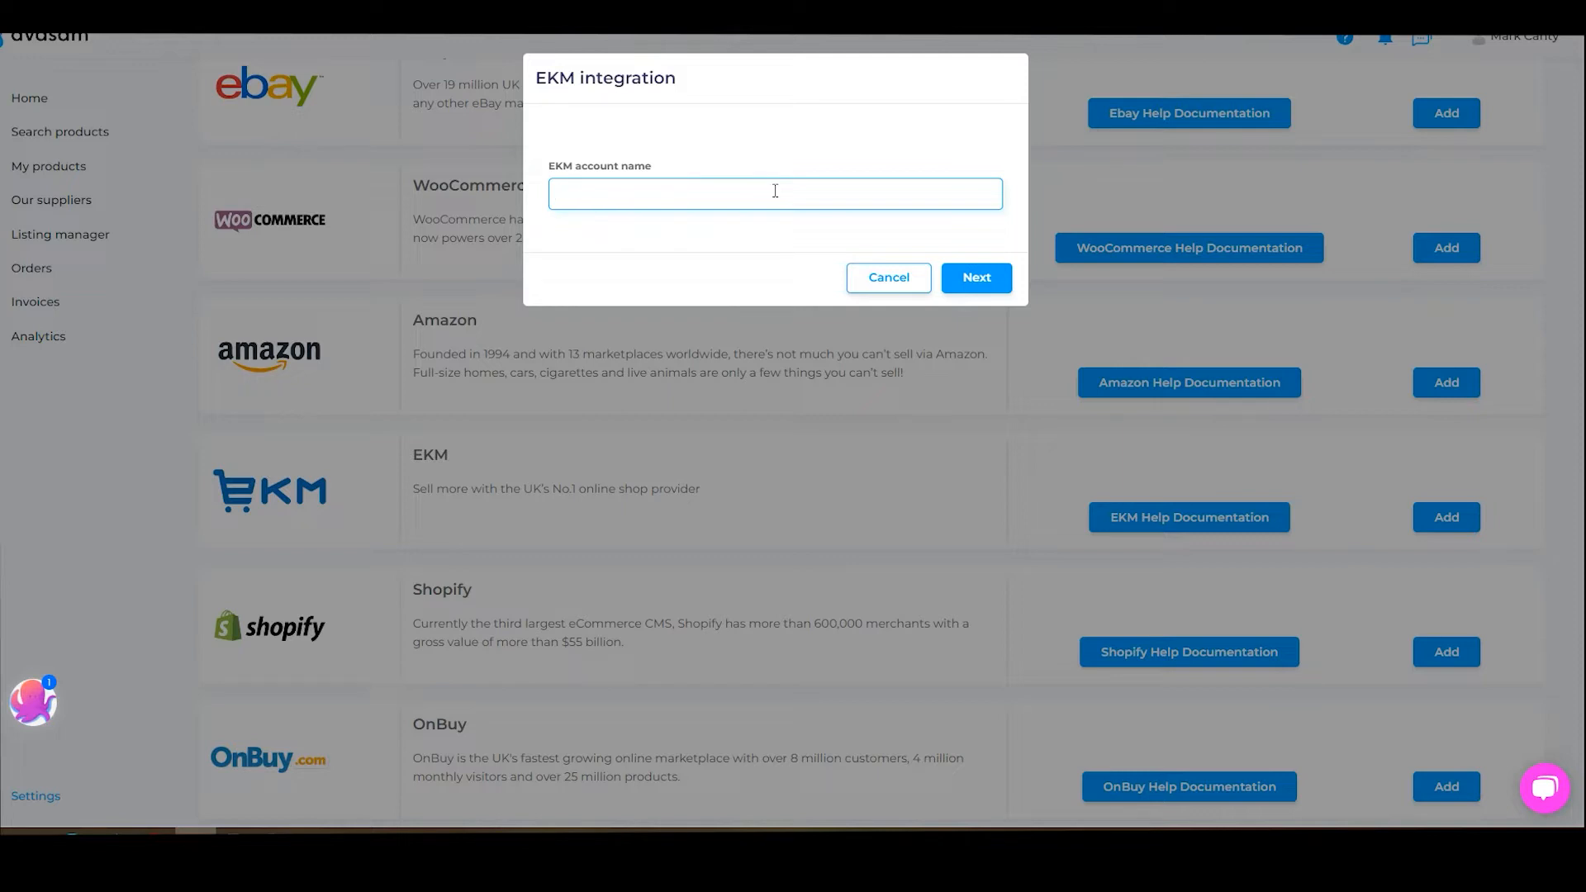
pyautogui.write('EKM test integration')
pyautogui.click(971, 276)
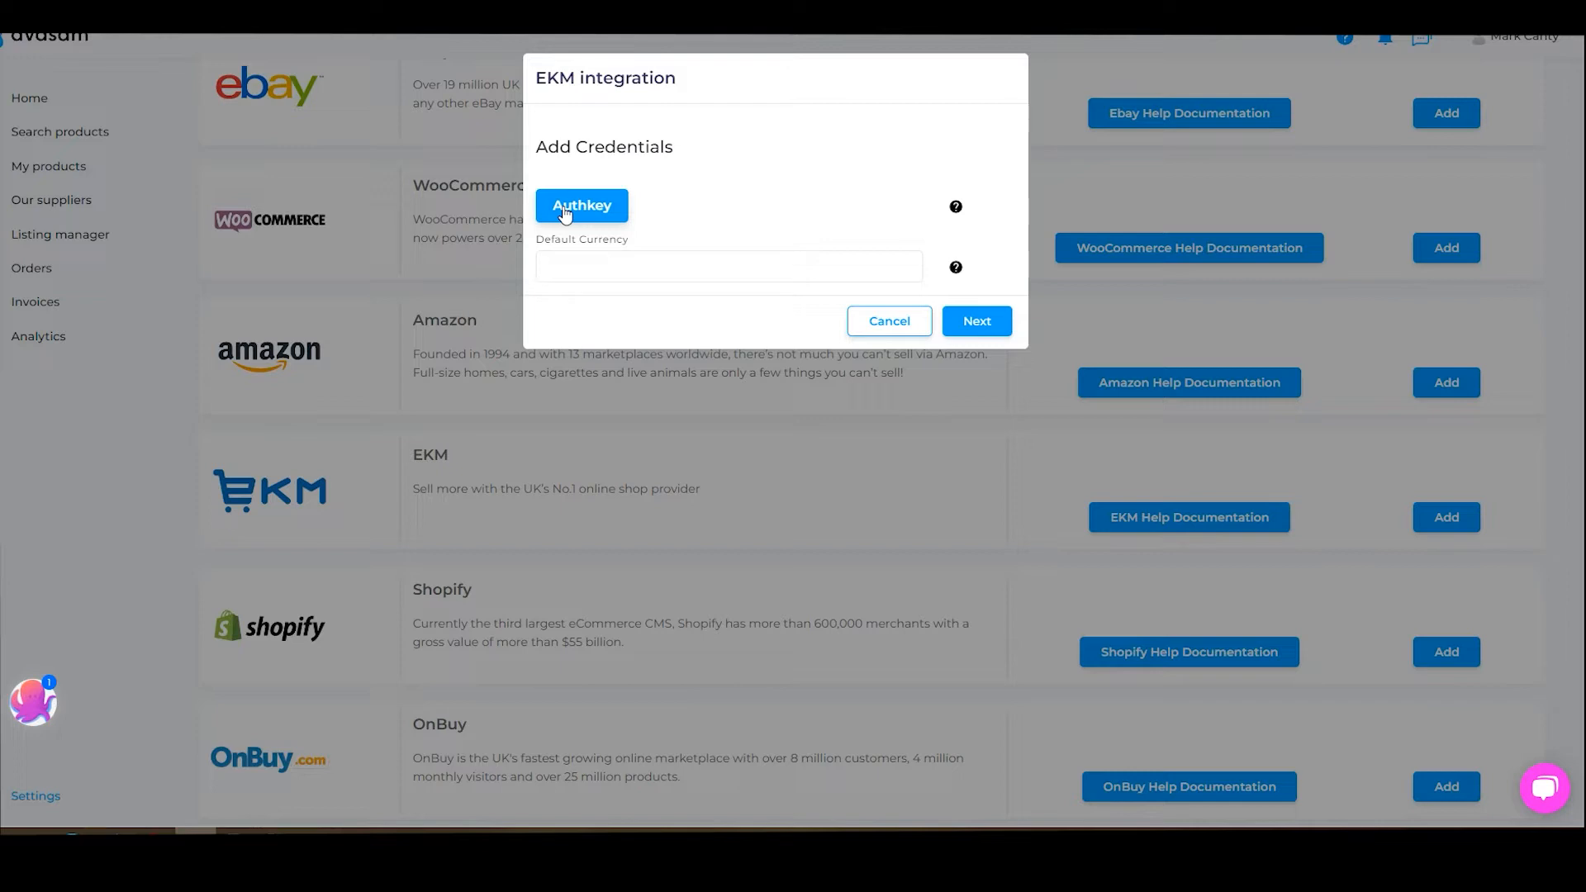
# Authorise Avasam's access to the EKM shop and set the integration's default currency to GBP.
pyautogui.click(590, 213)
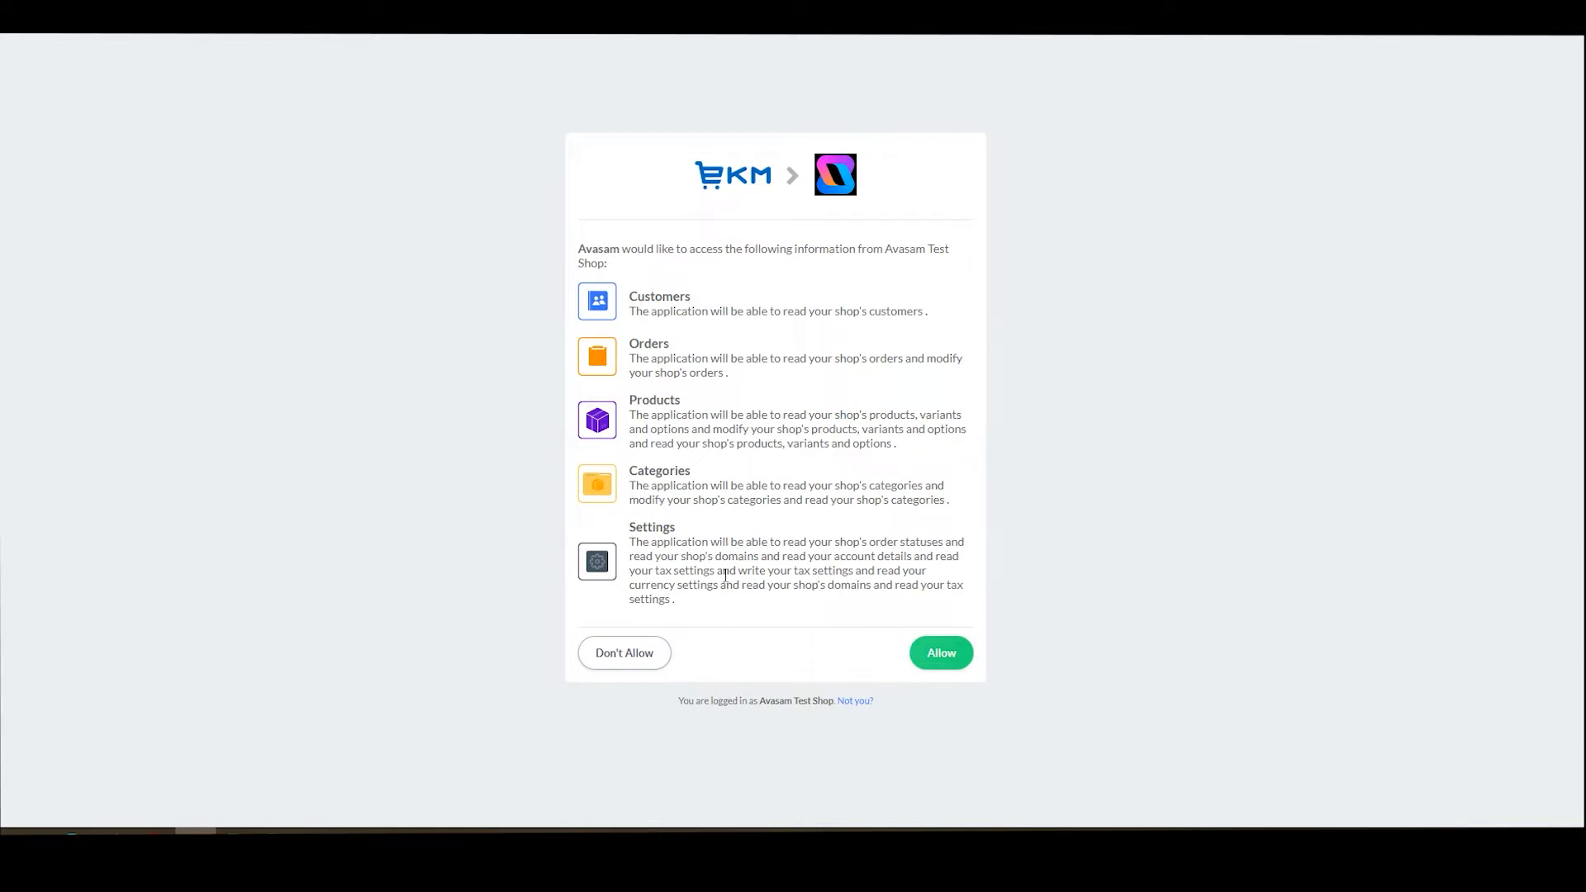
pyautogui.click(943, 655)
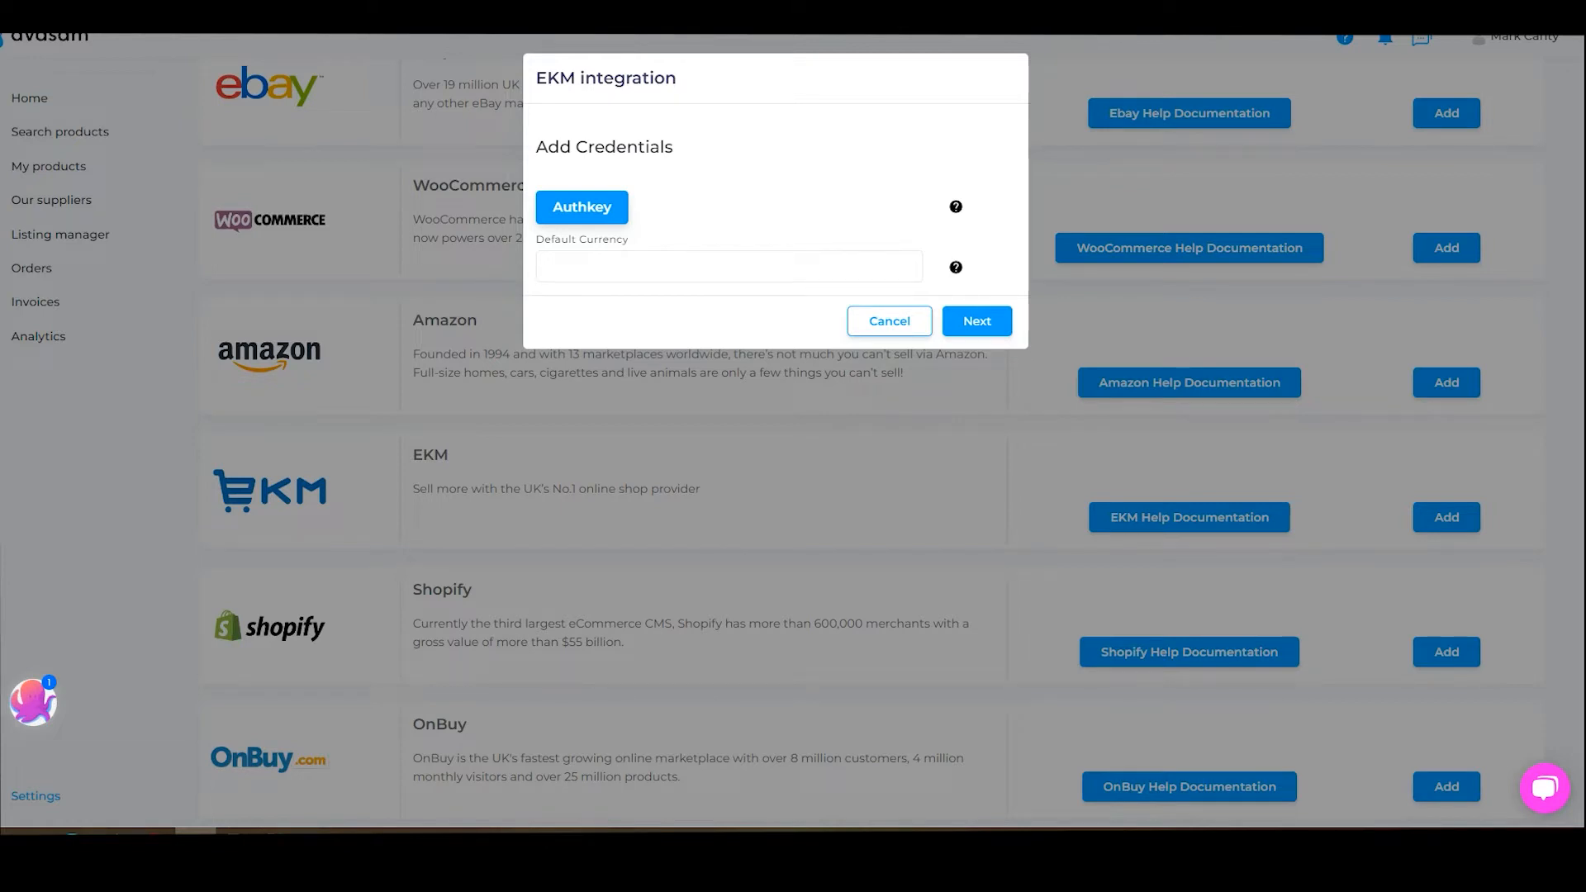
pyautogui.click(676, 270)
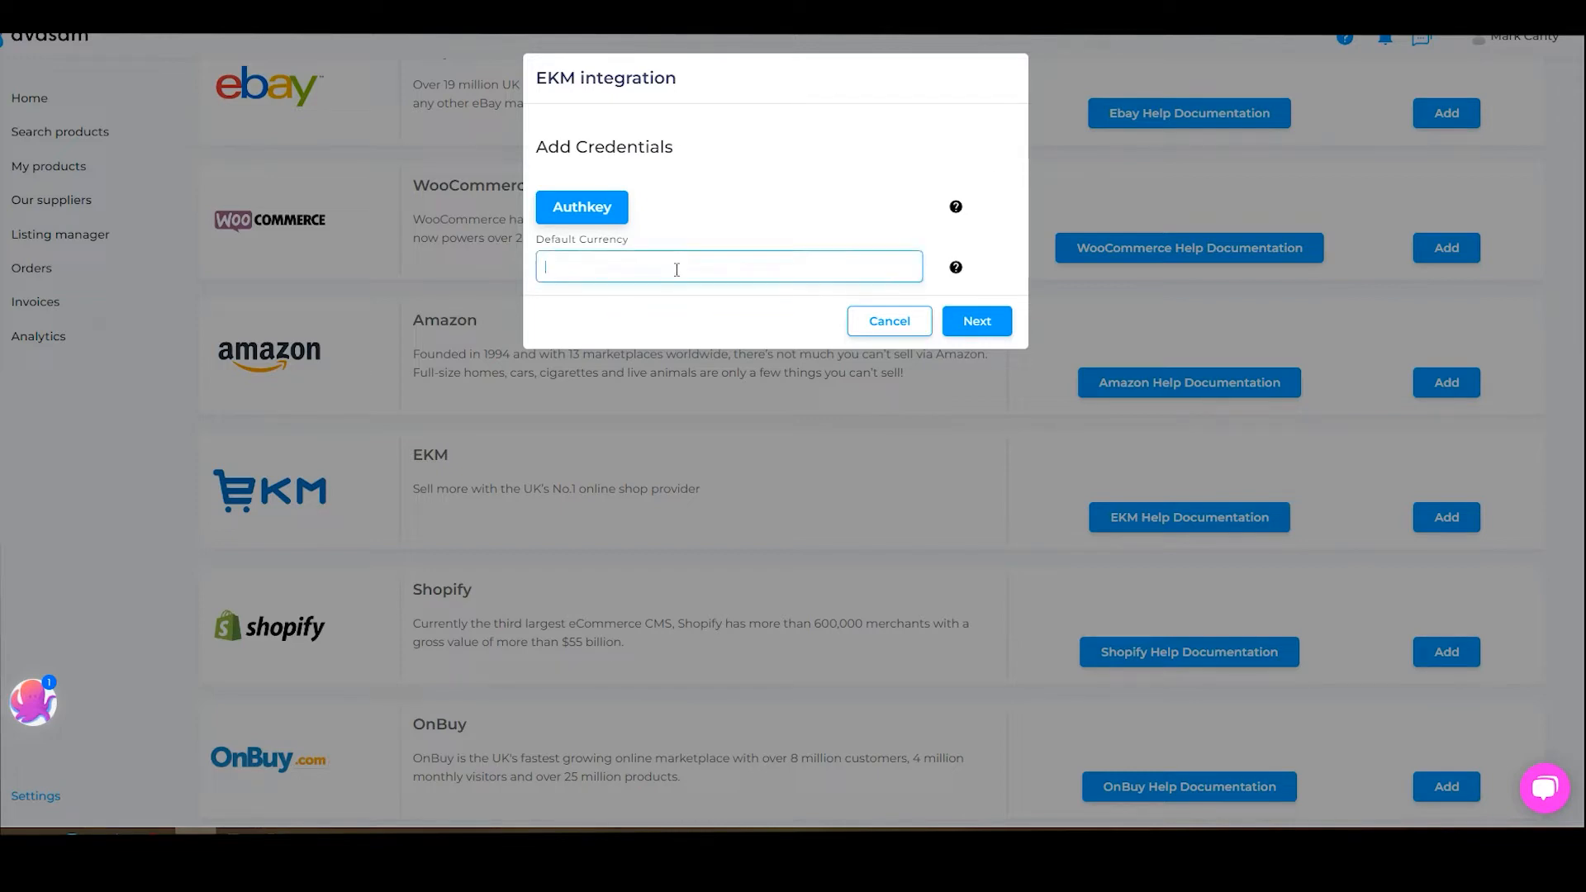
pyautogui.write('GBP')
pyautogui.moveTo(956, 269)
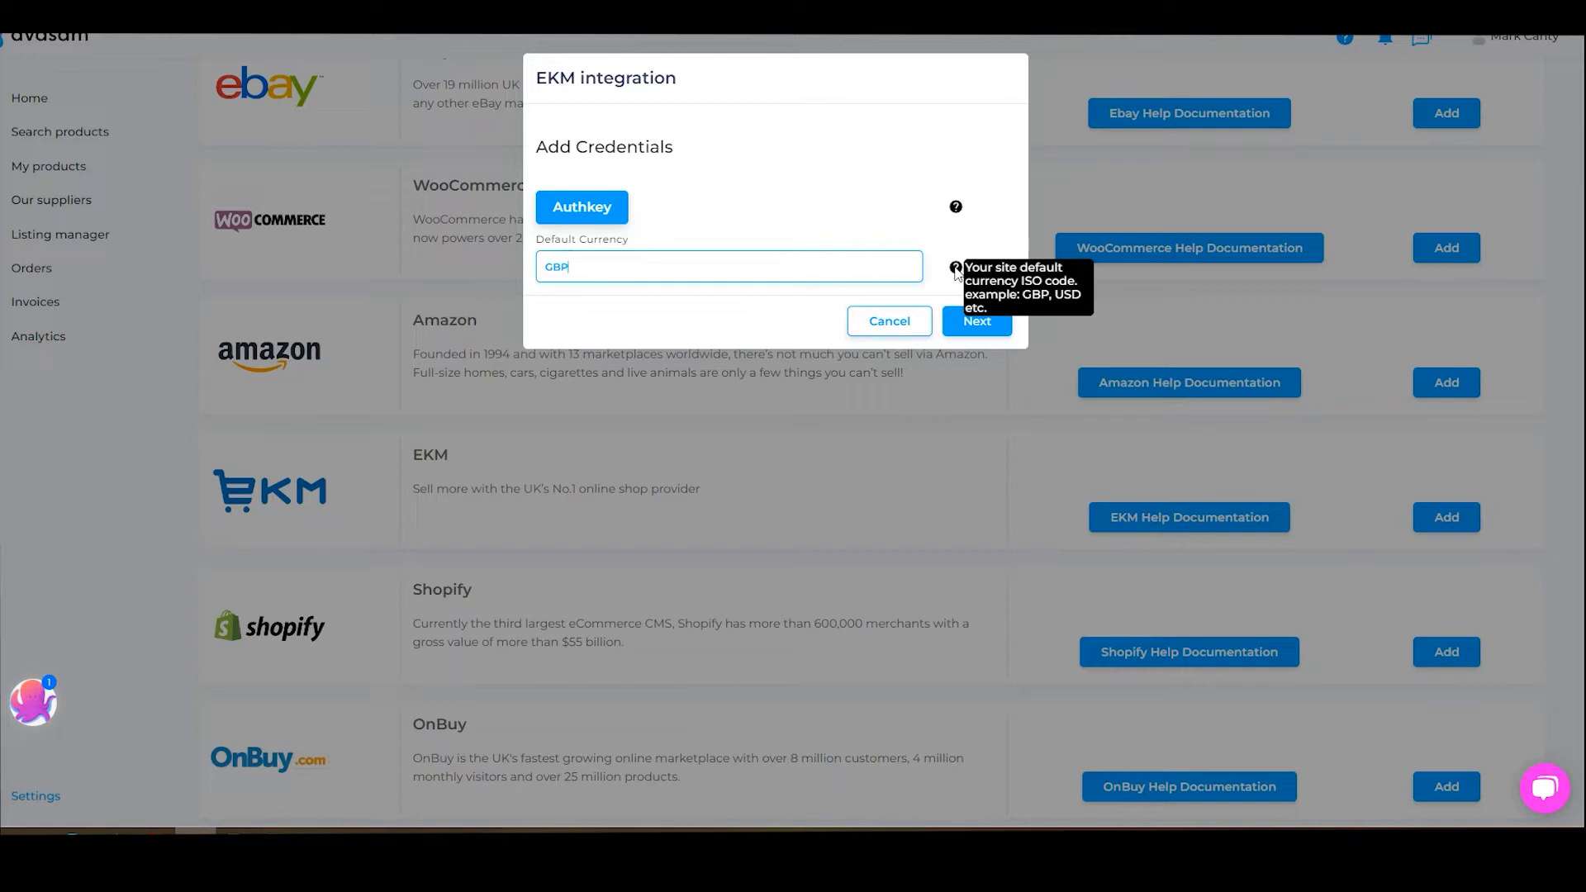
pyautogui.click(966, 317)
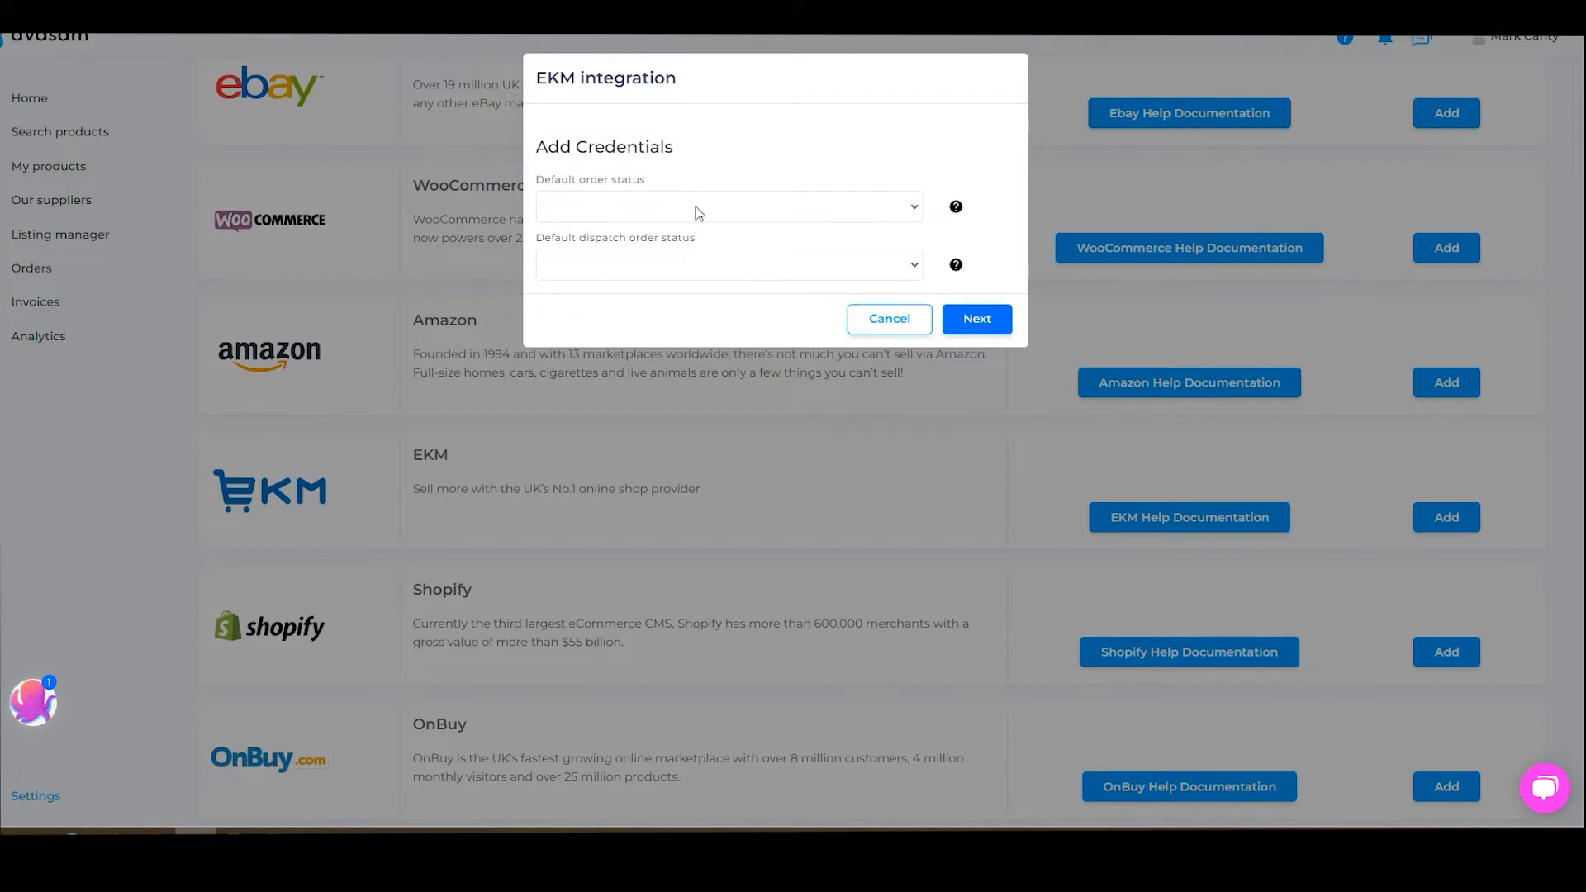
# Set the default order status to Complete and the default dispatch order status to Dispatched, and continue to complete the EKM integration.
pyautogui.click(698, 213)
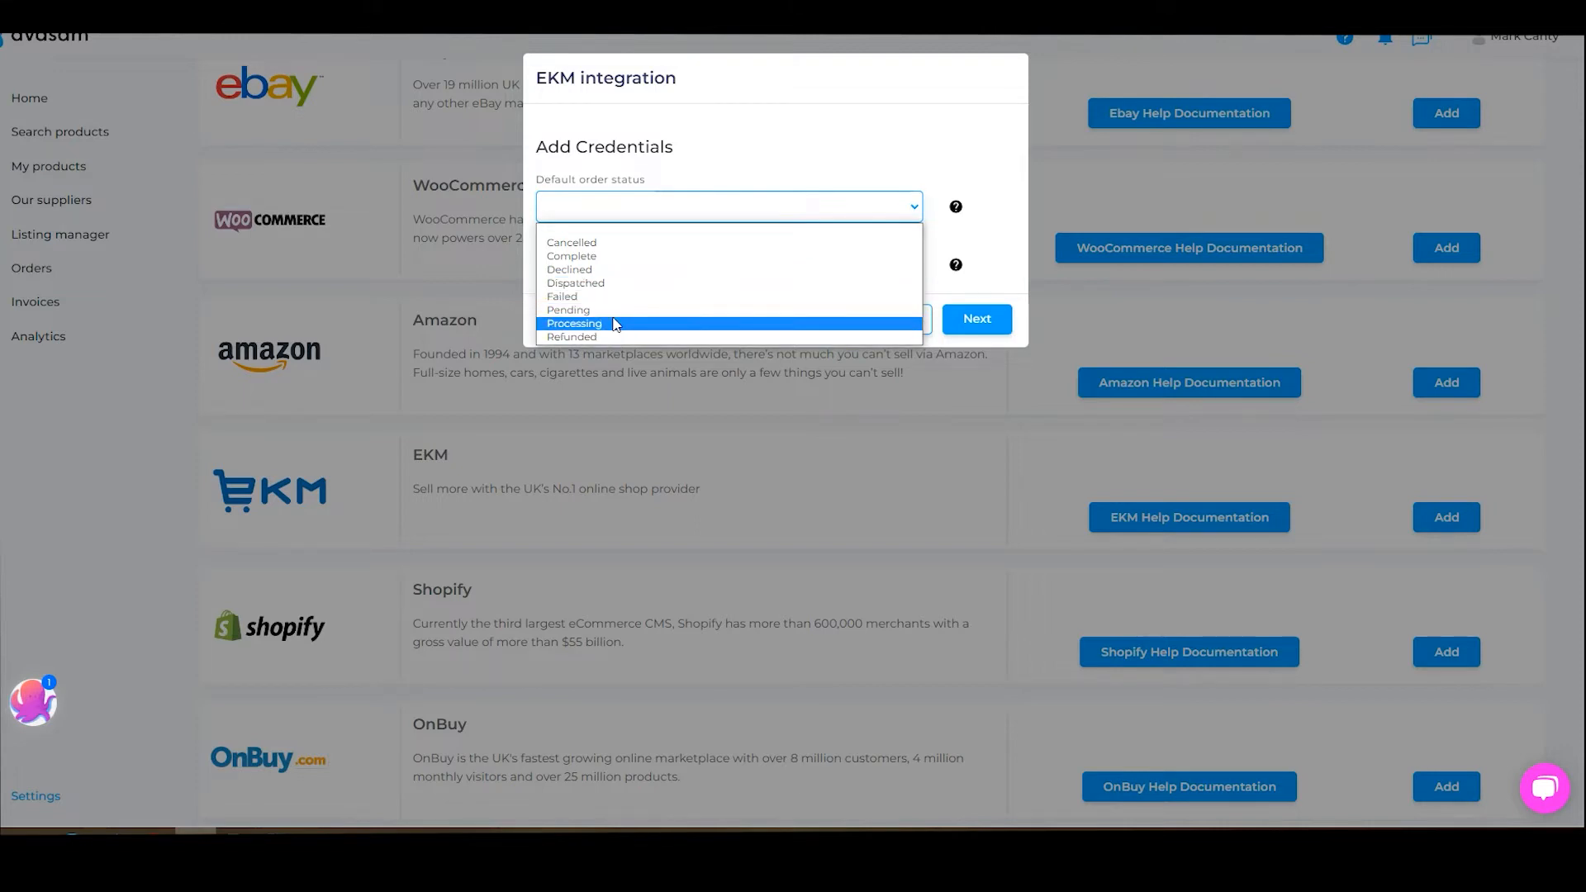
pyautogui.click(611, 256)
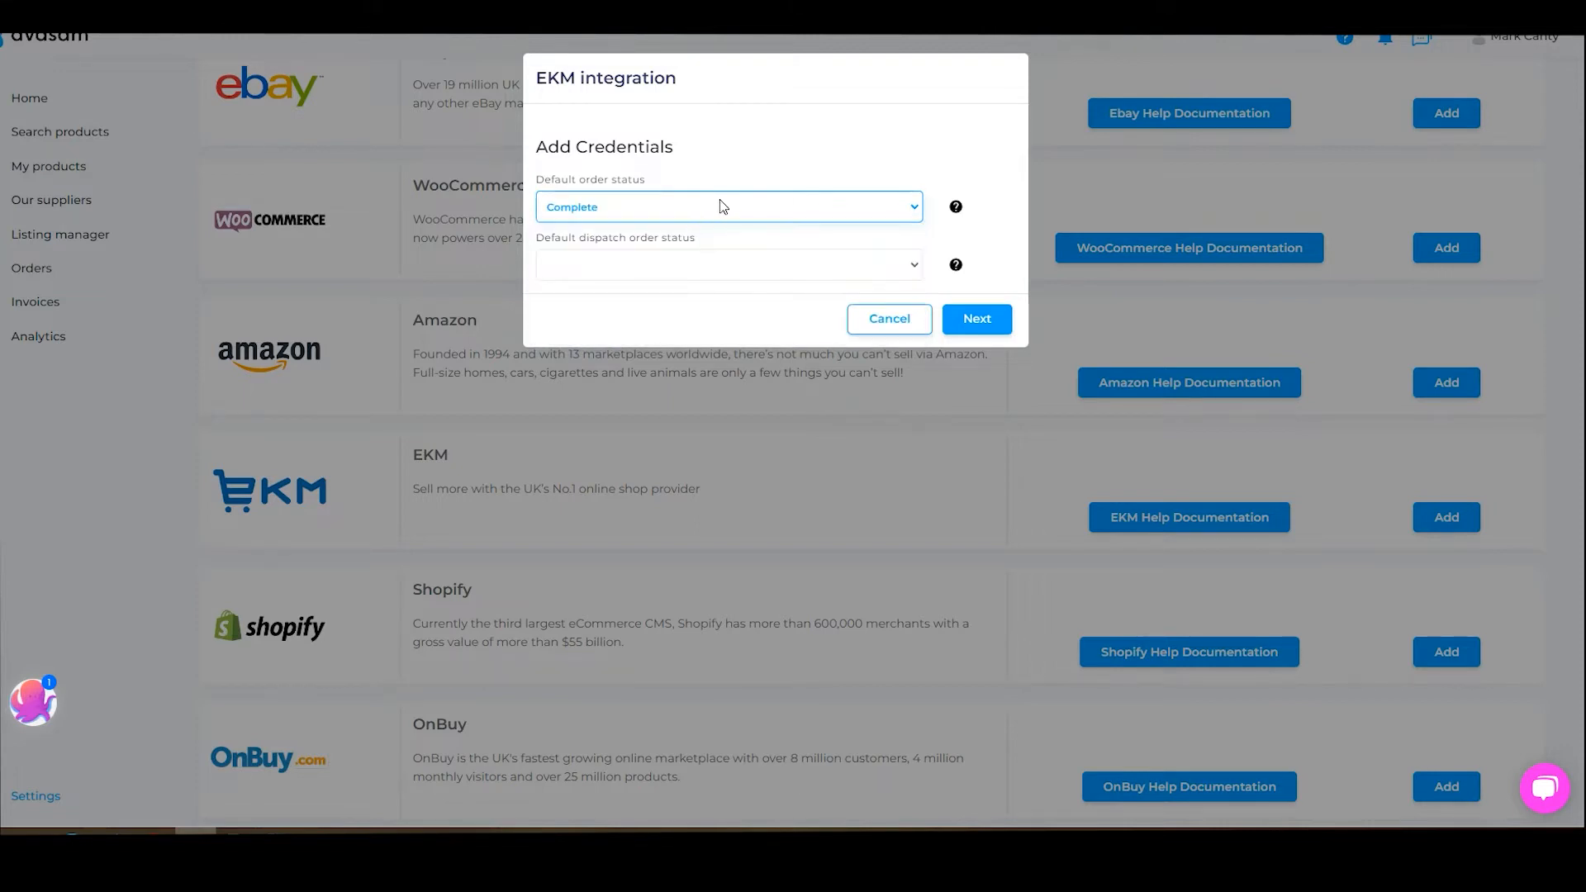
pyautogui.click(716, 264)
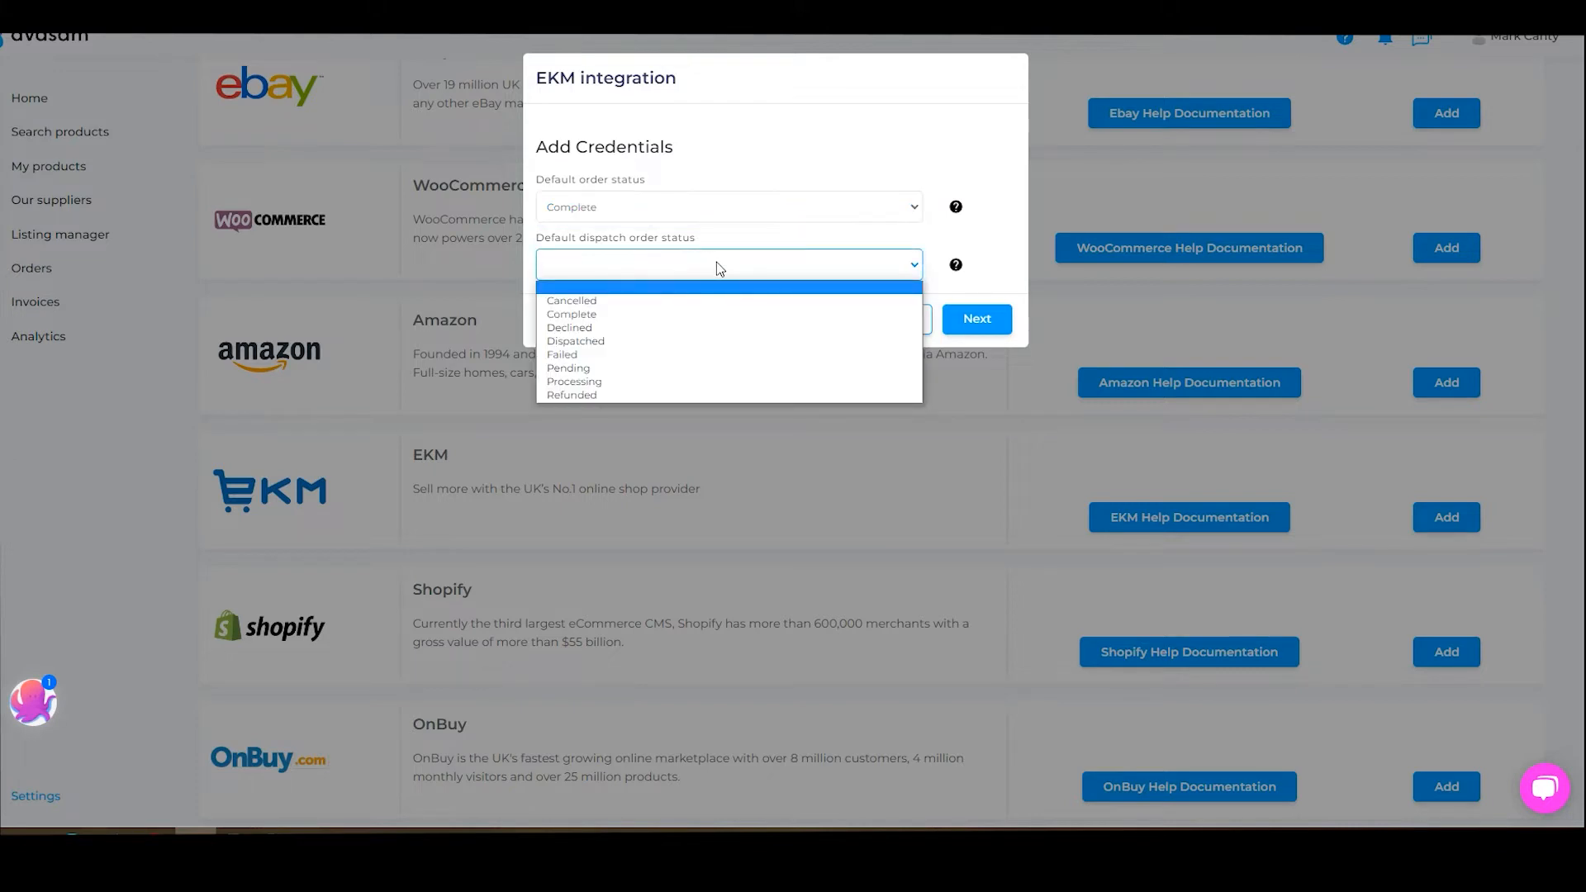
pyautogui.click(610, 343)
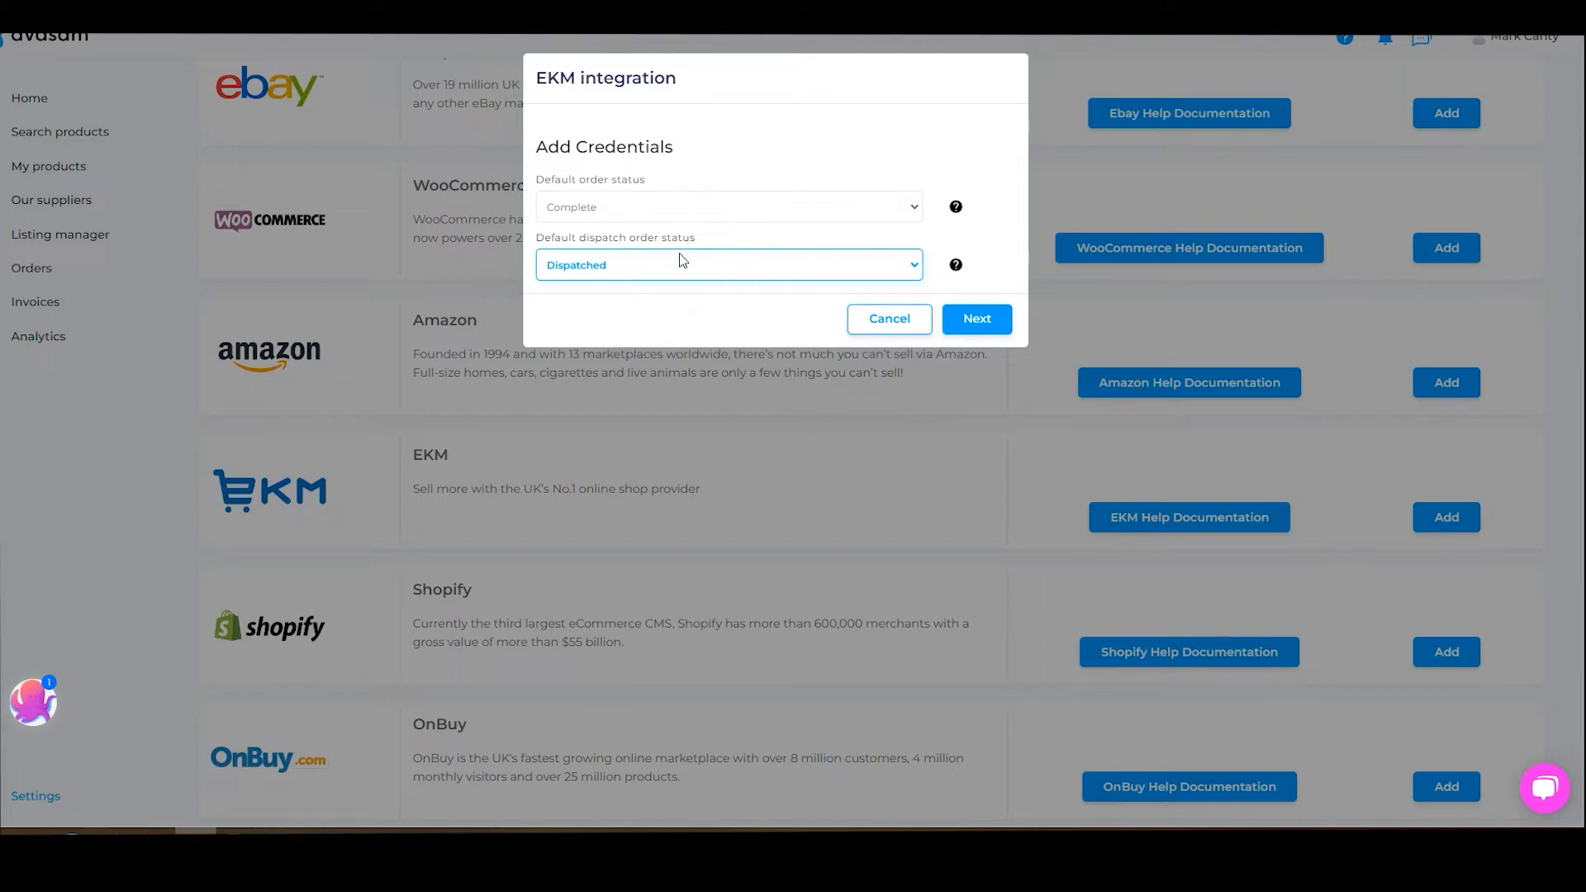
pyautogui.click(975, 324)
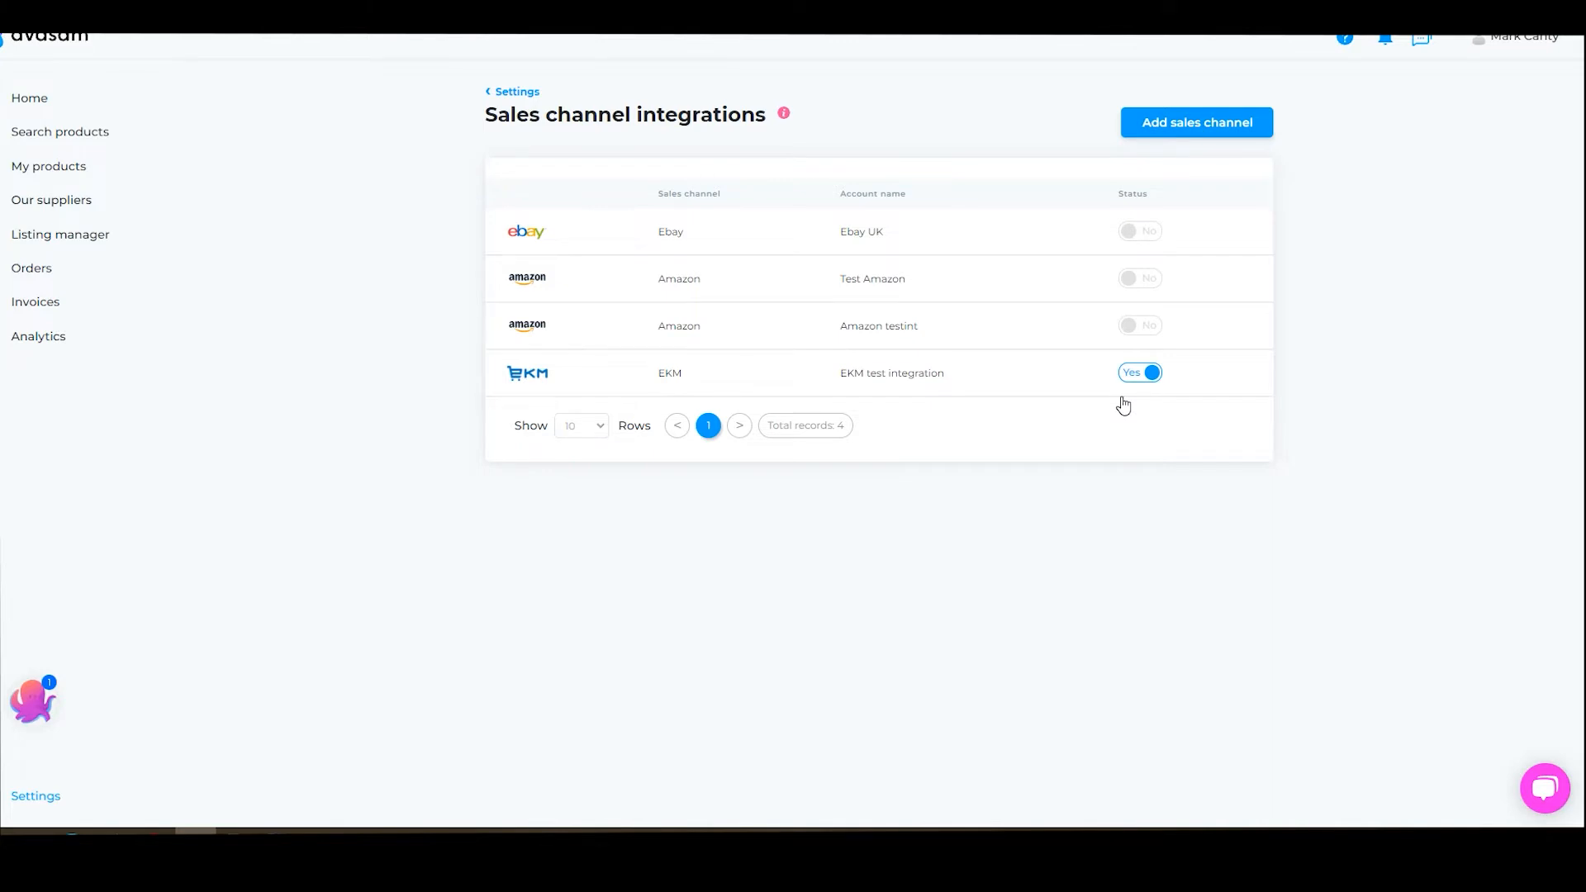
# Open the settings of the EKM test integration and test the channel.
pyautogui.click(724, 377)
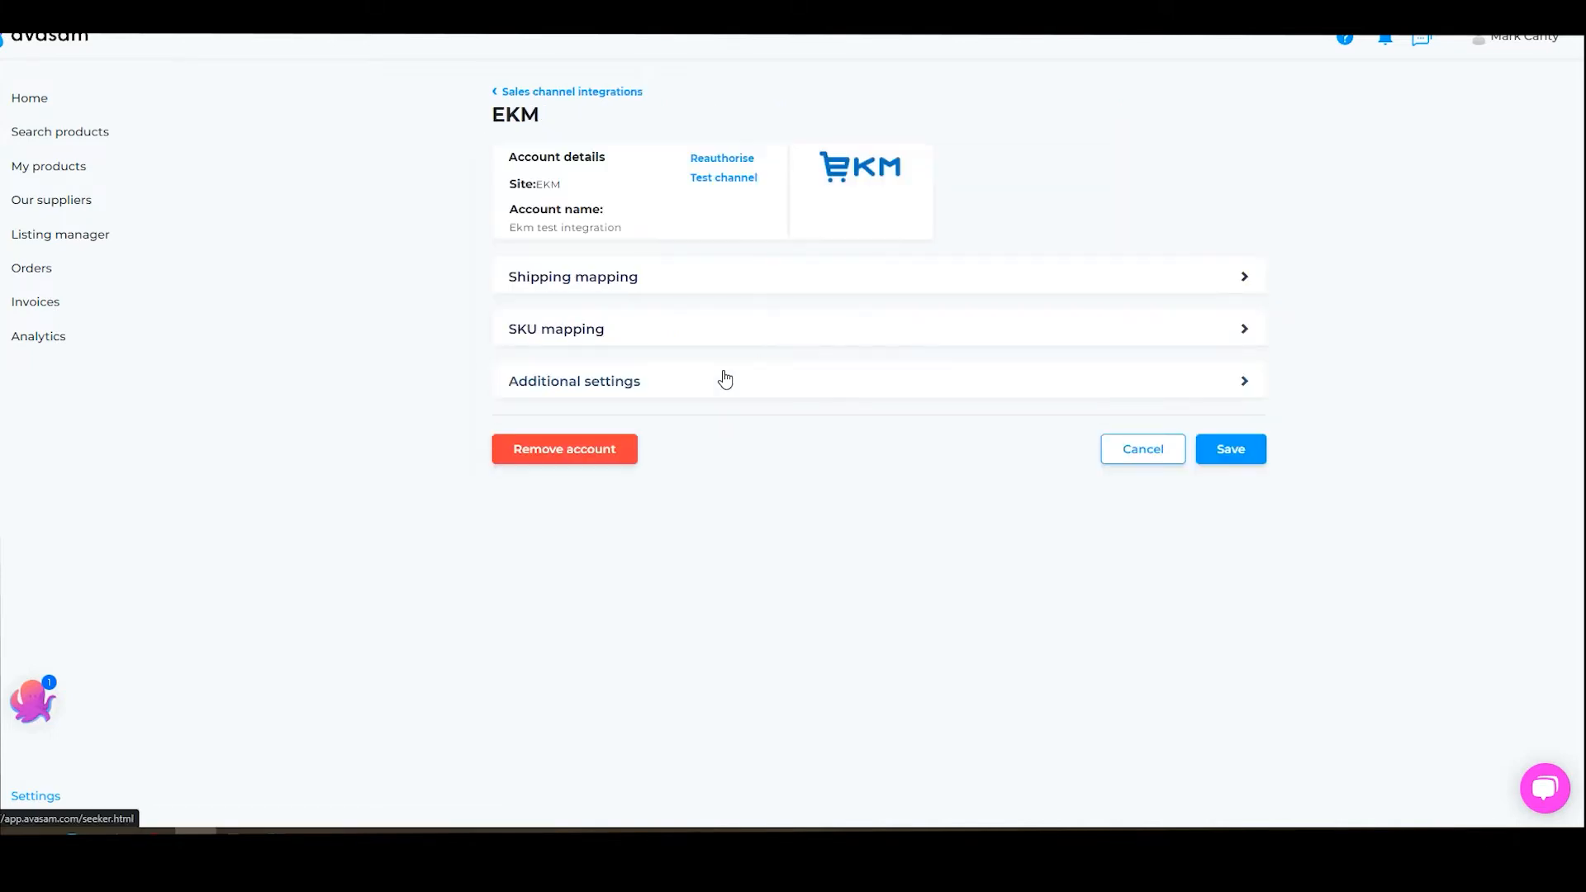
pyautogui.click(715, 184)
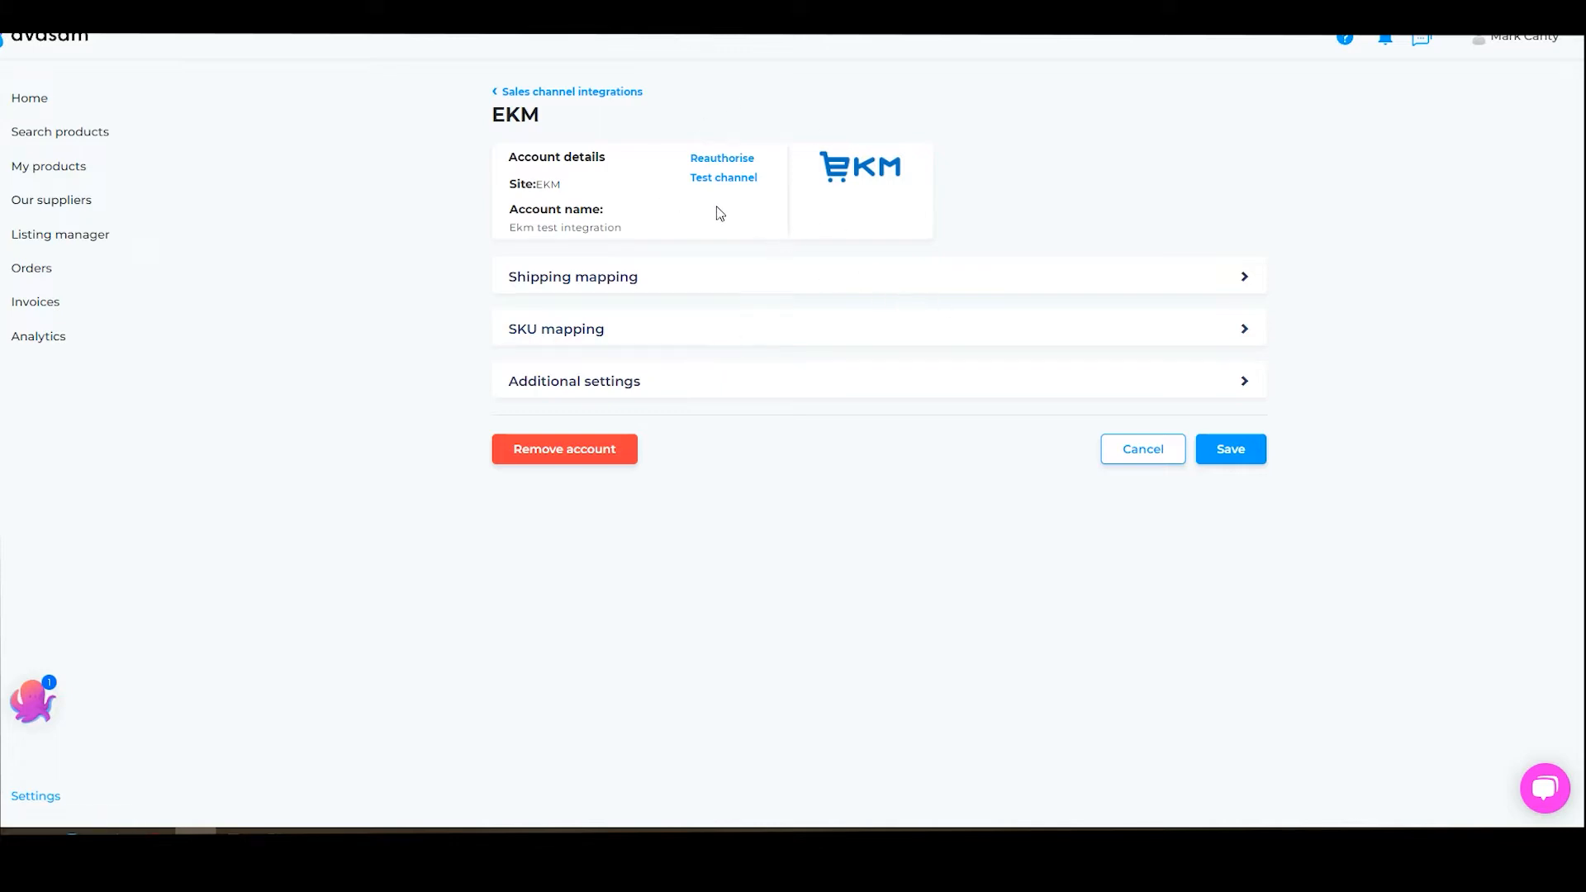
# Try to map a sales channel shipping service to Avasam's Standard (3 to 5 days) service, and cancel the shipping mapping.
pyautogui.click(710, 286)
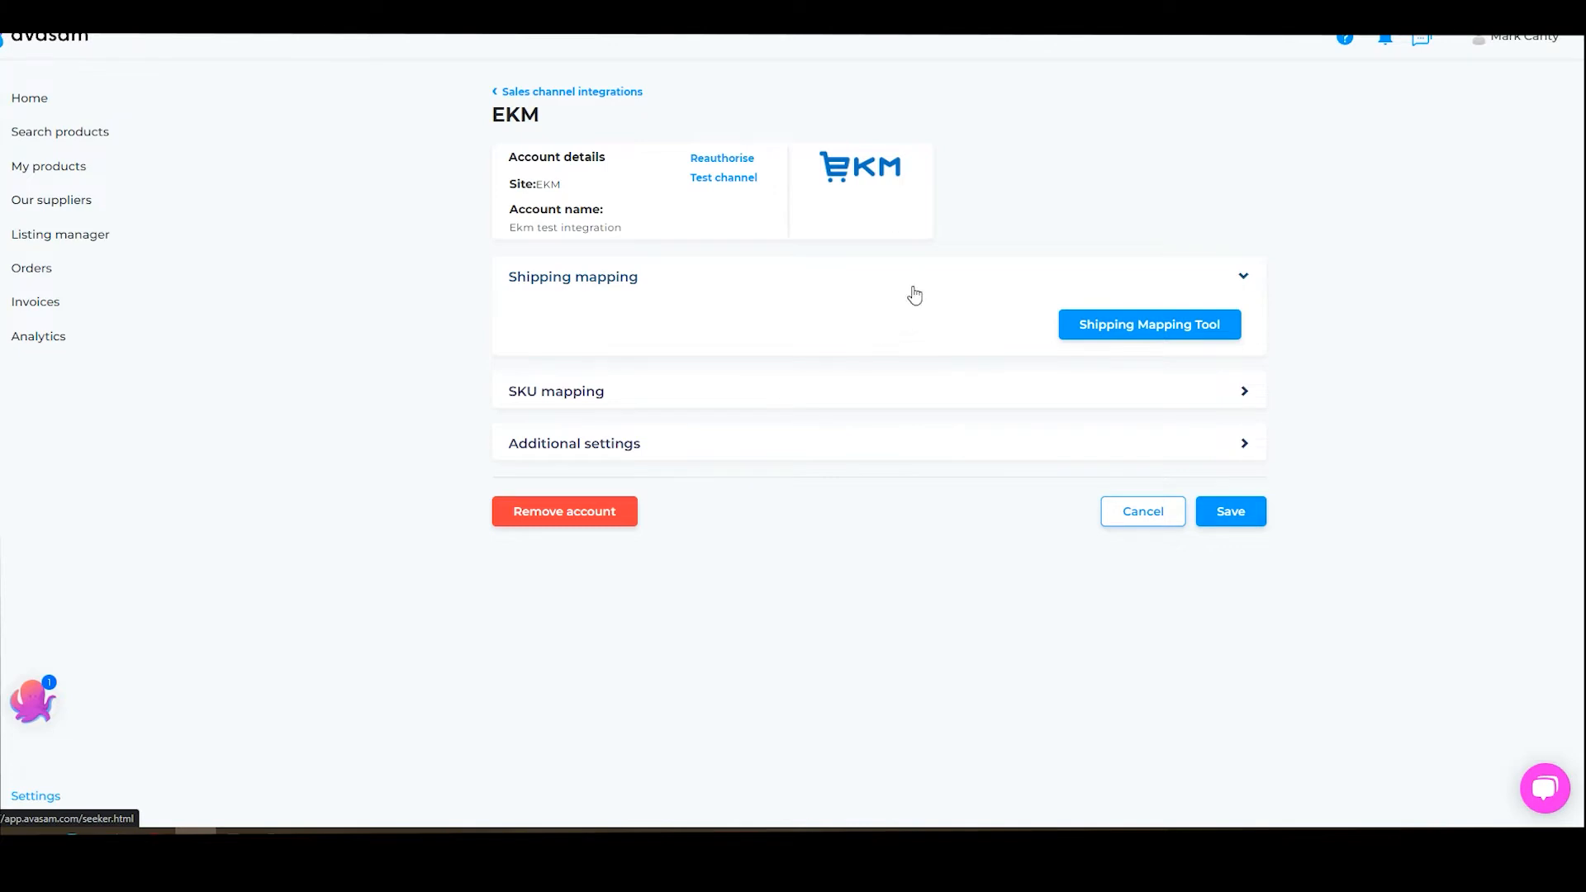
pyautogui.click(1146, 330)
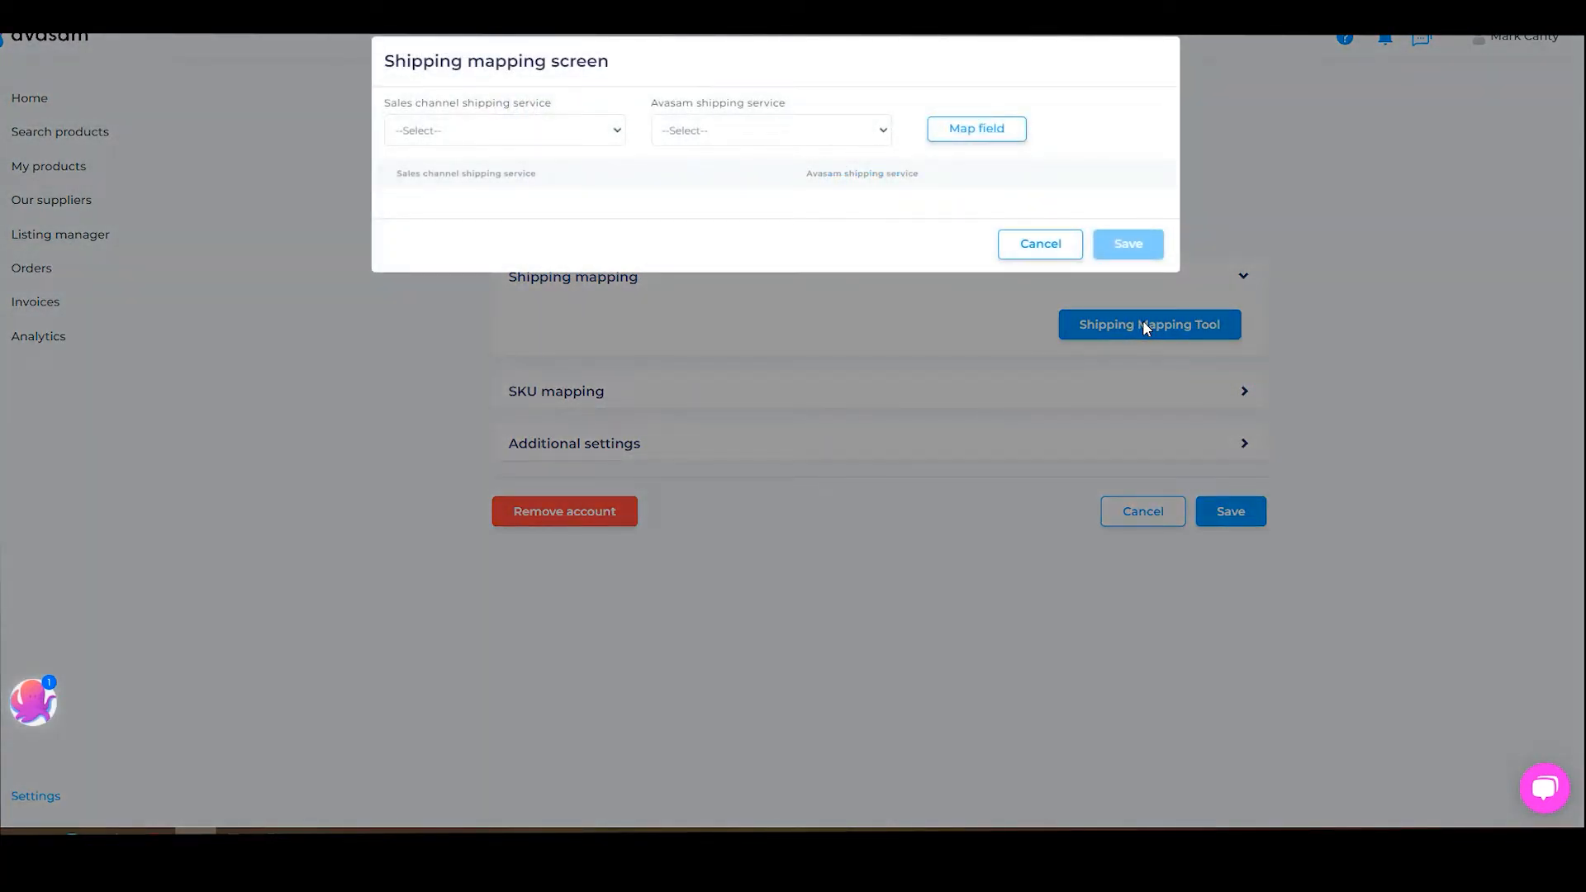
pyautogui.click(588, 135)
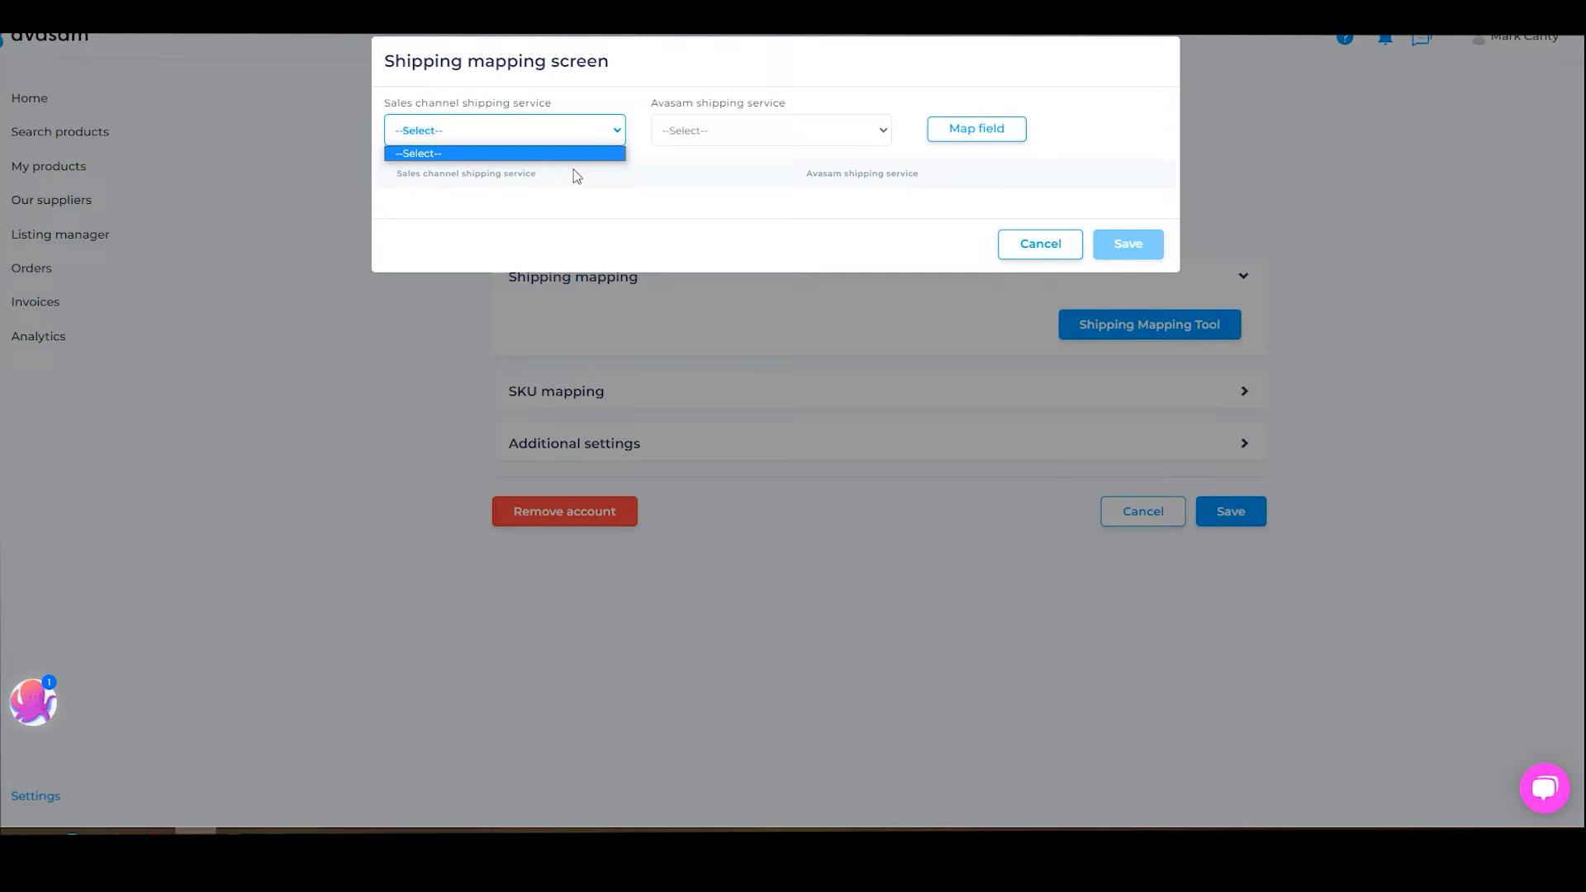
pyautogui.click(735, 134)
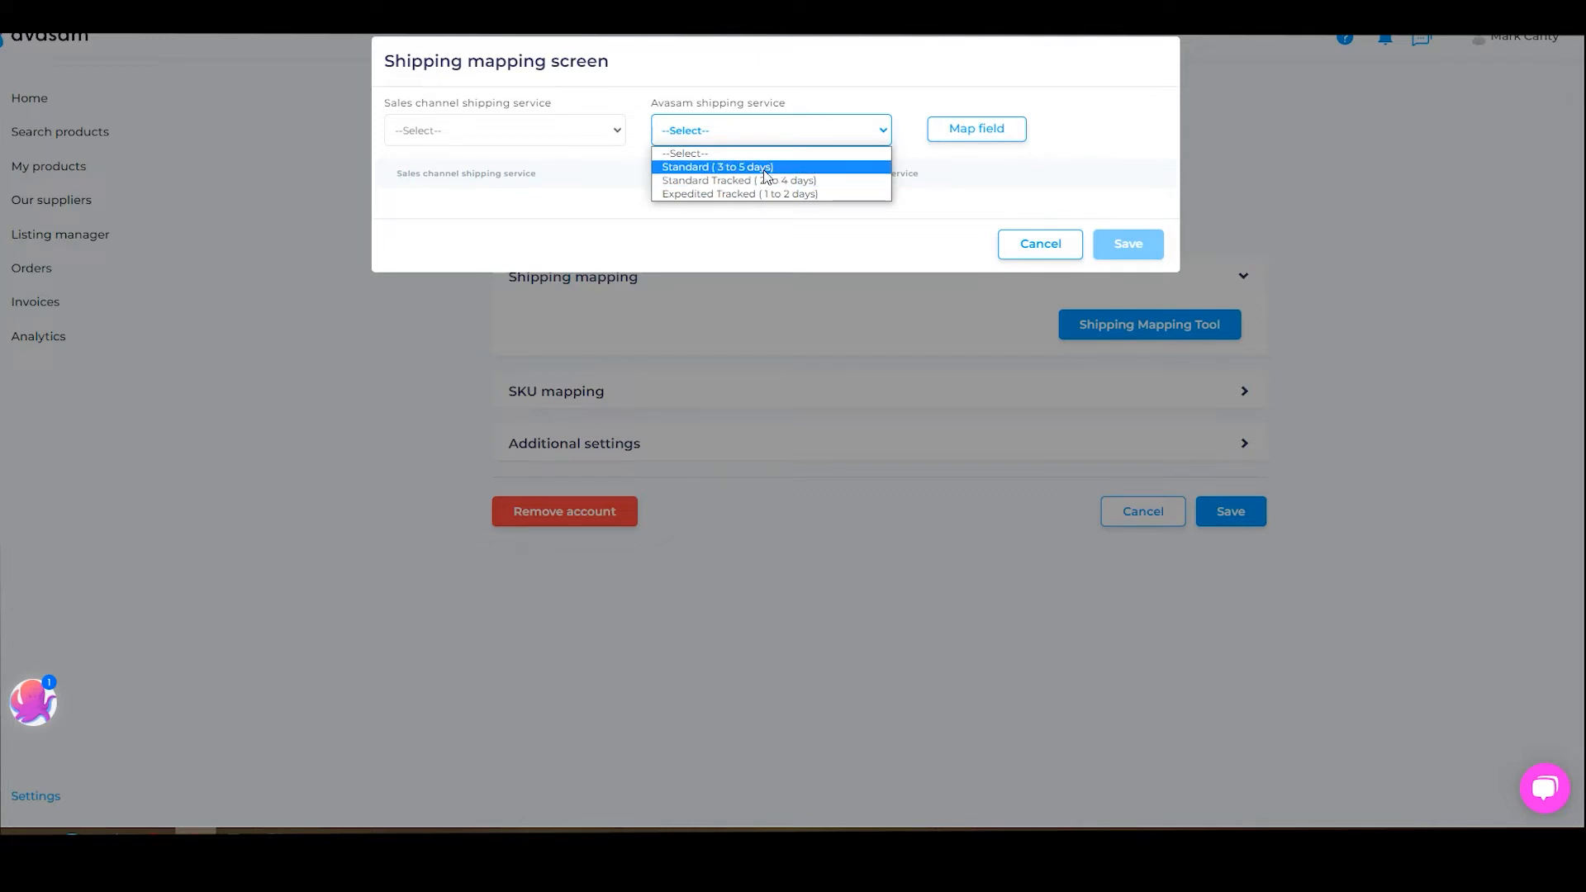
pyautogui.click(838, 167)
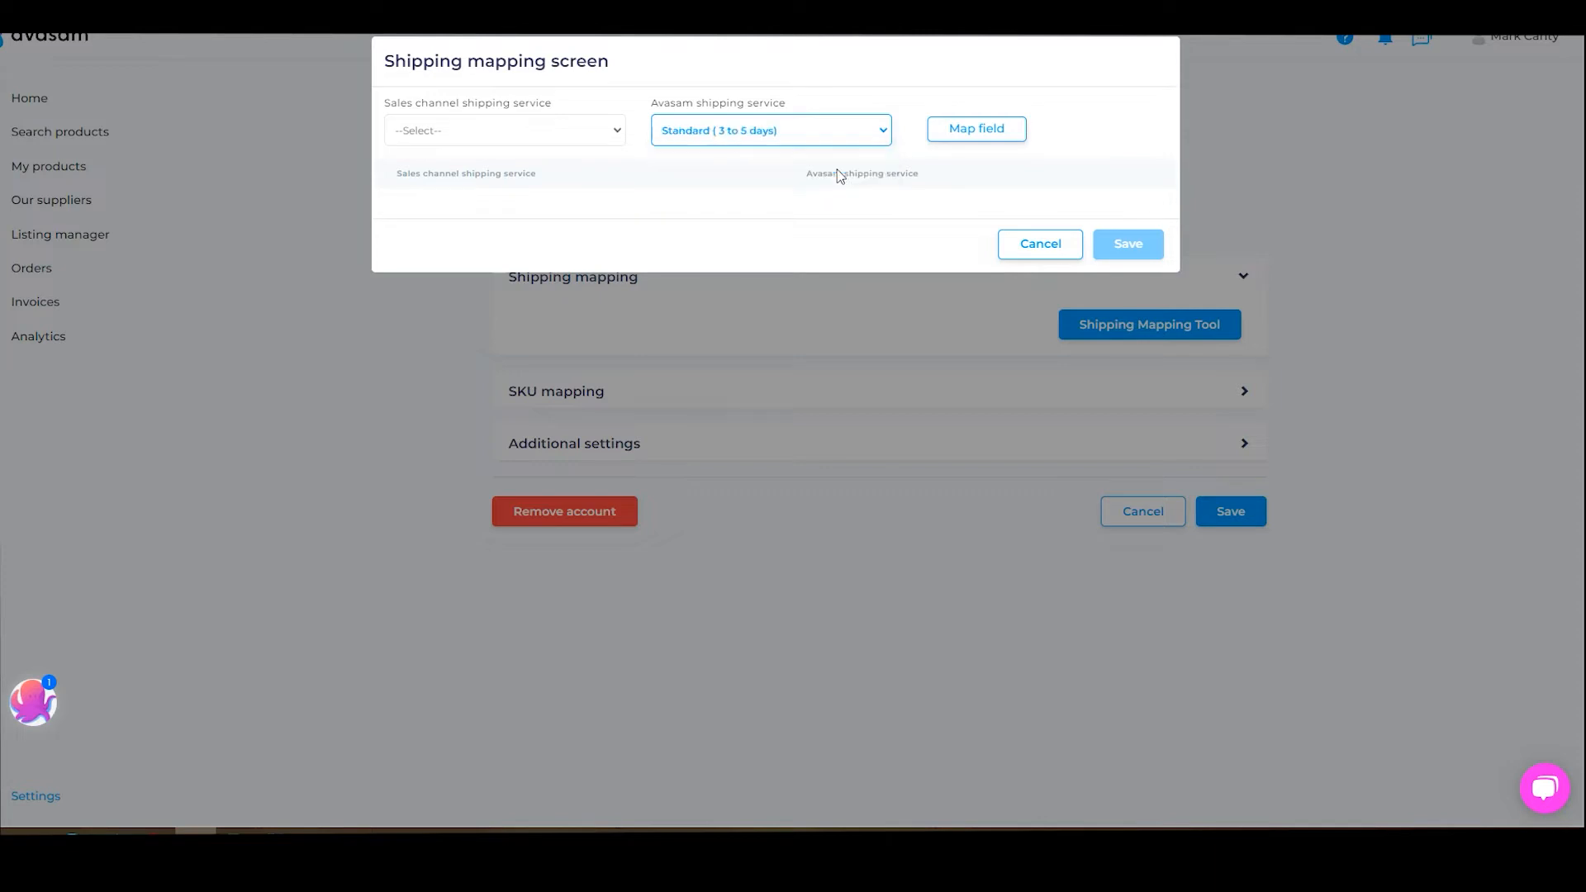
pyautogui.click(984, 136)
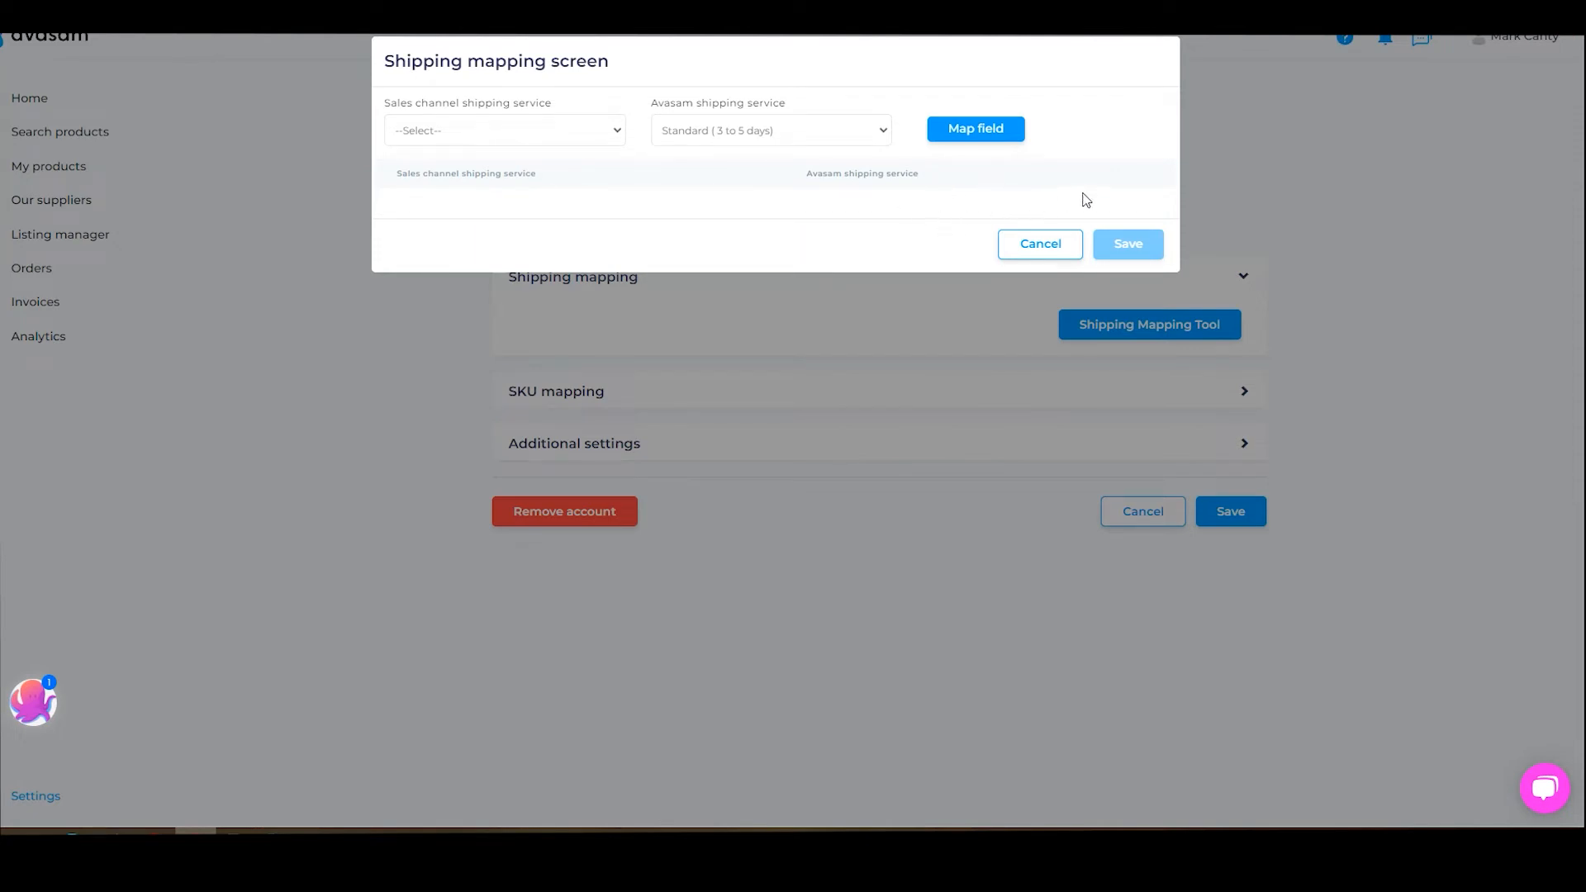
pyautogui.click(1038, 250)
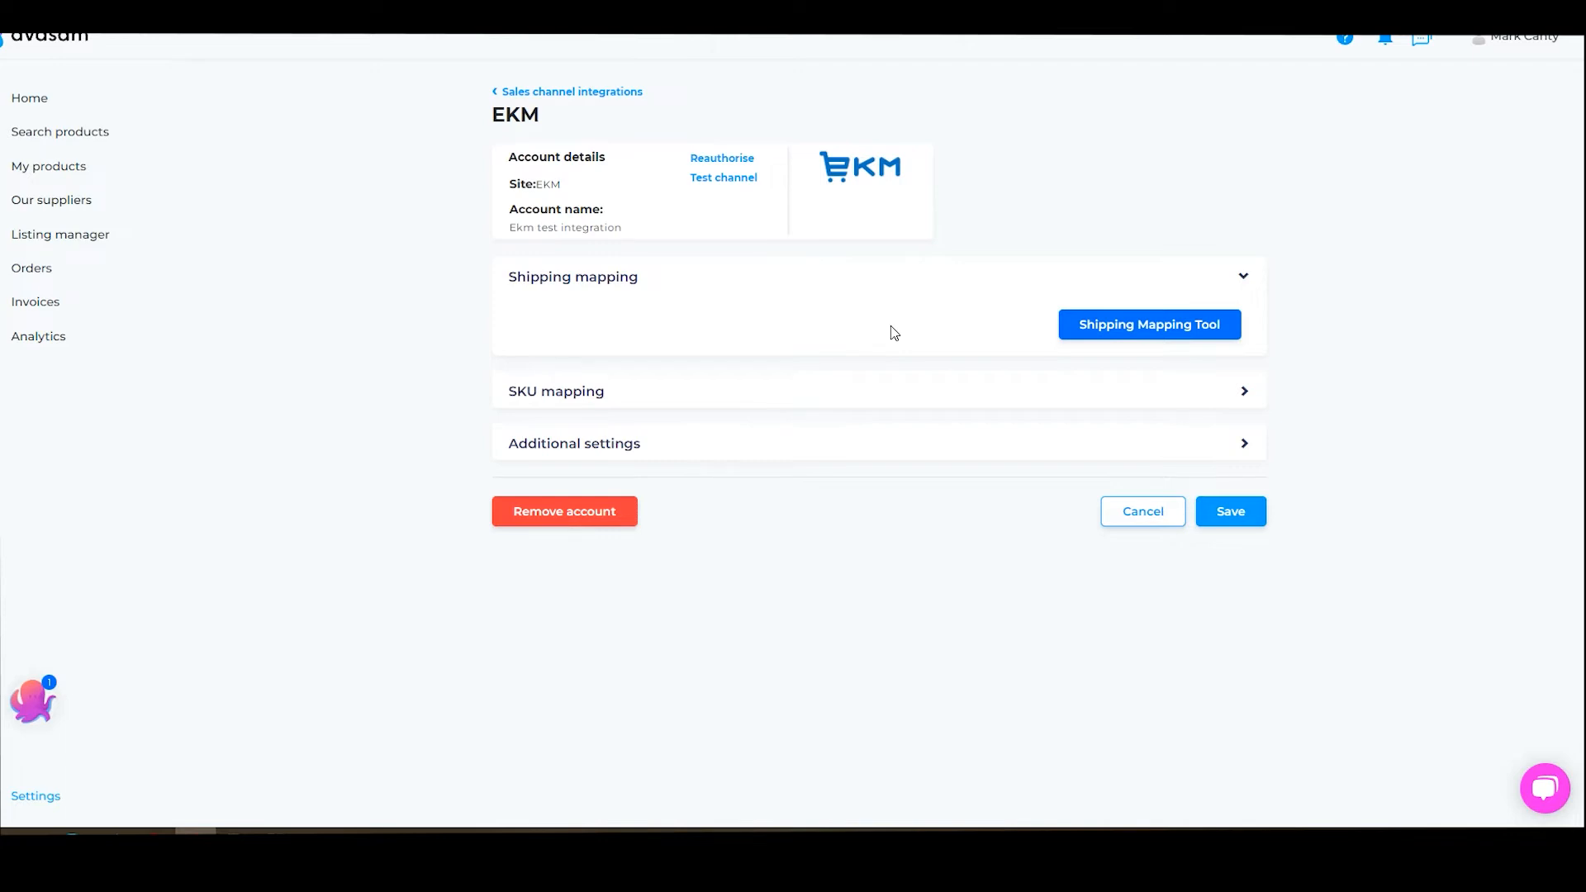
# Choose the Download action in the EKM integration's SKU mapping section.
pyautogui.click(851, 401)
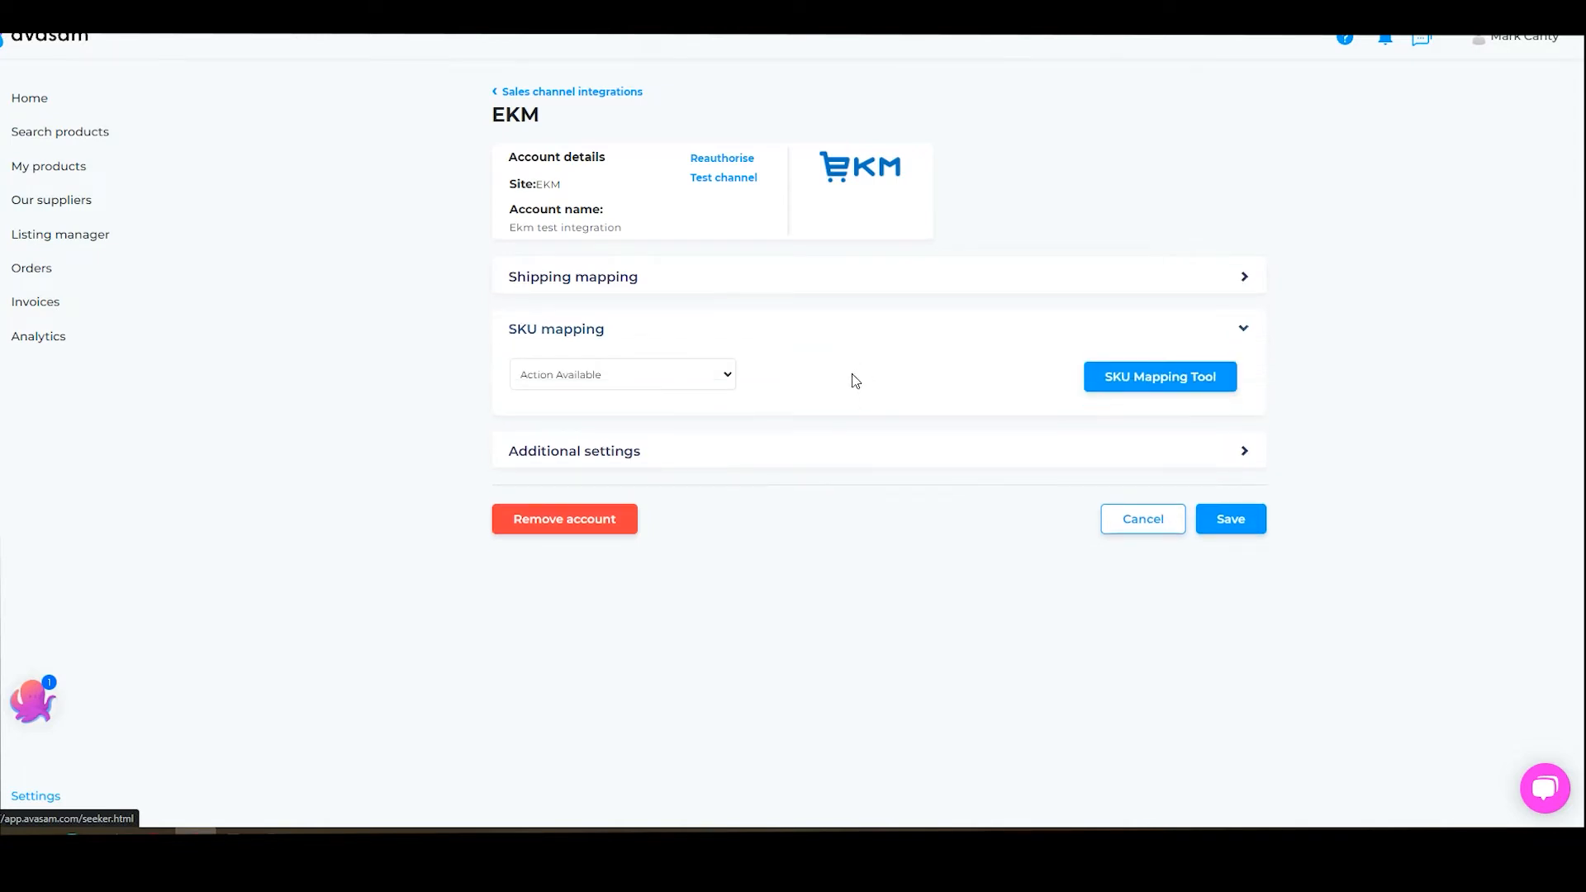
pyautogui.click(696, 374)
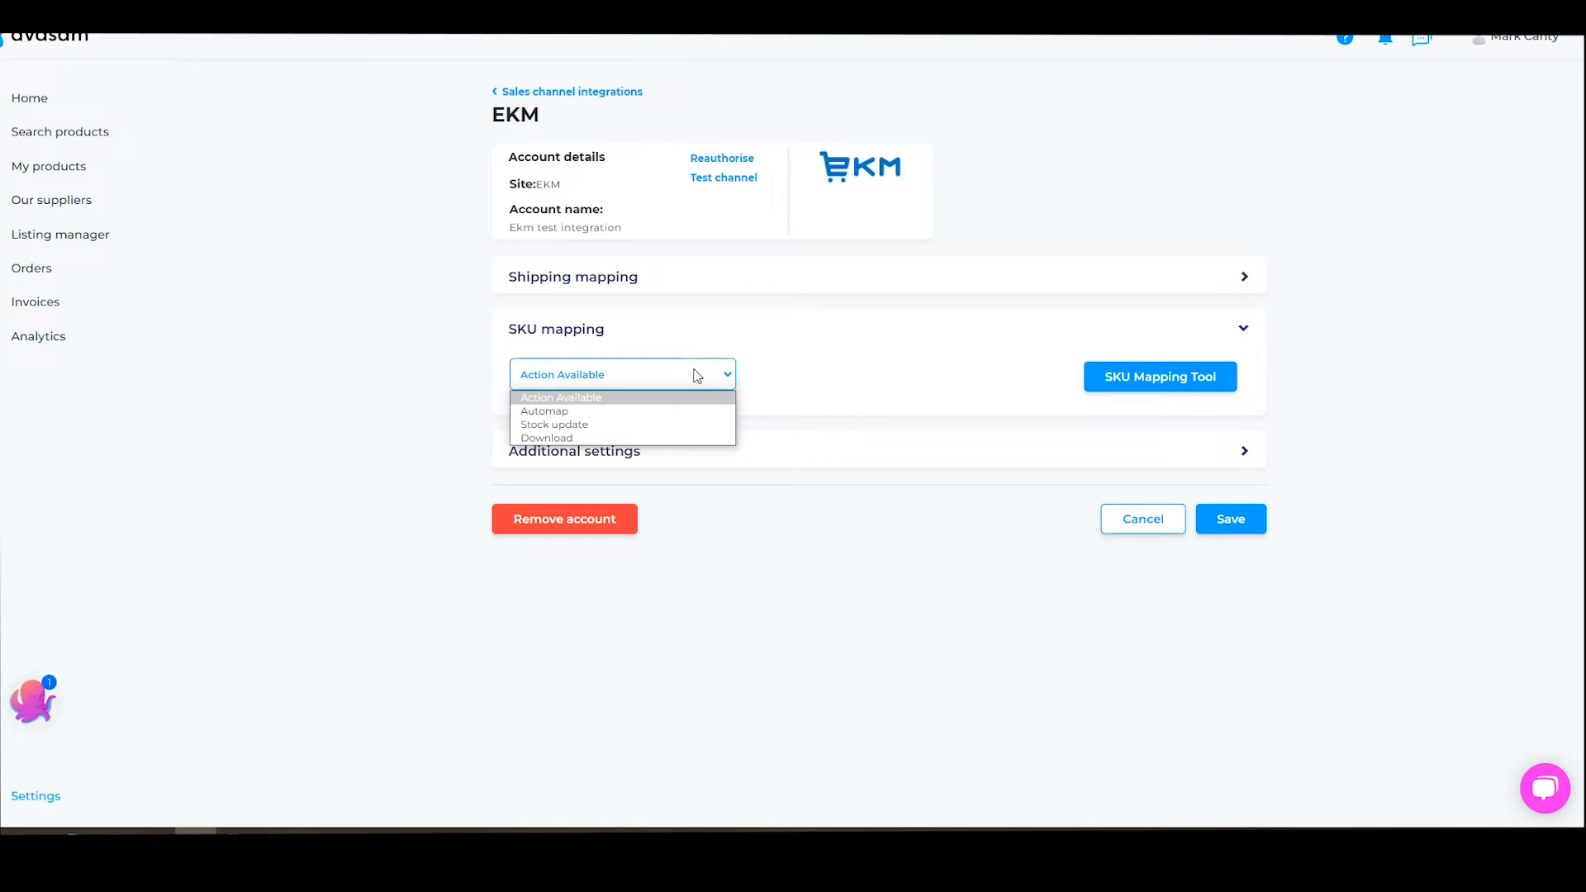
pyautogui.click(598, 439)
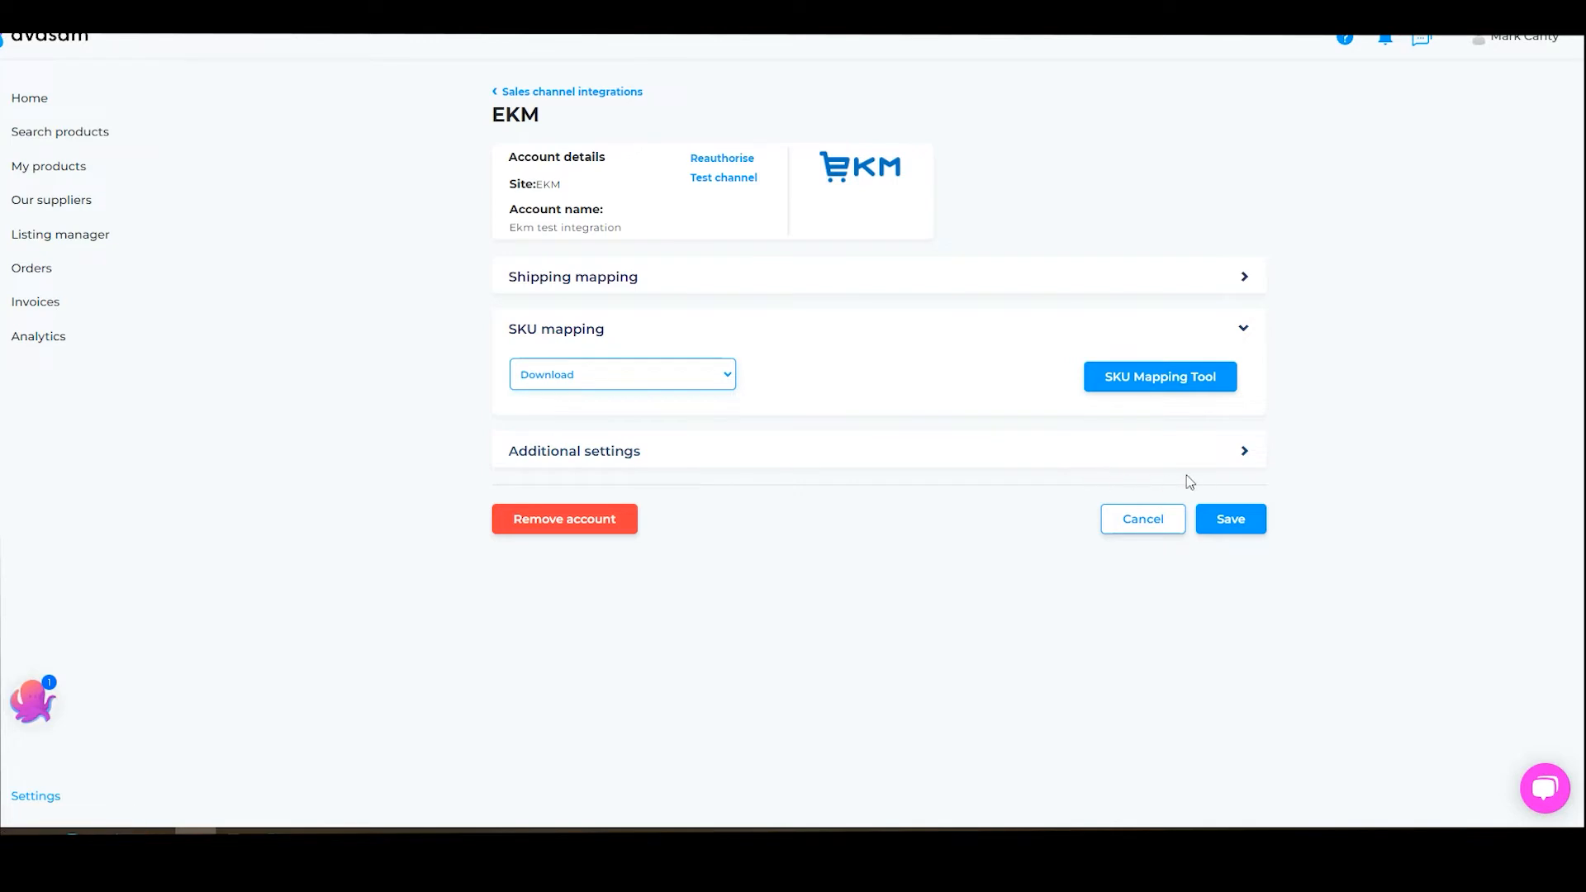
# Open the SKU mapping tool for the EKM integration and automap the SKUs.
pyautogui.click(1139, 377)
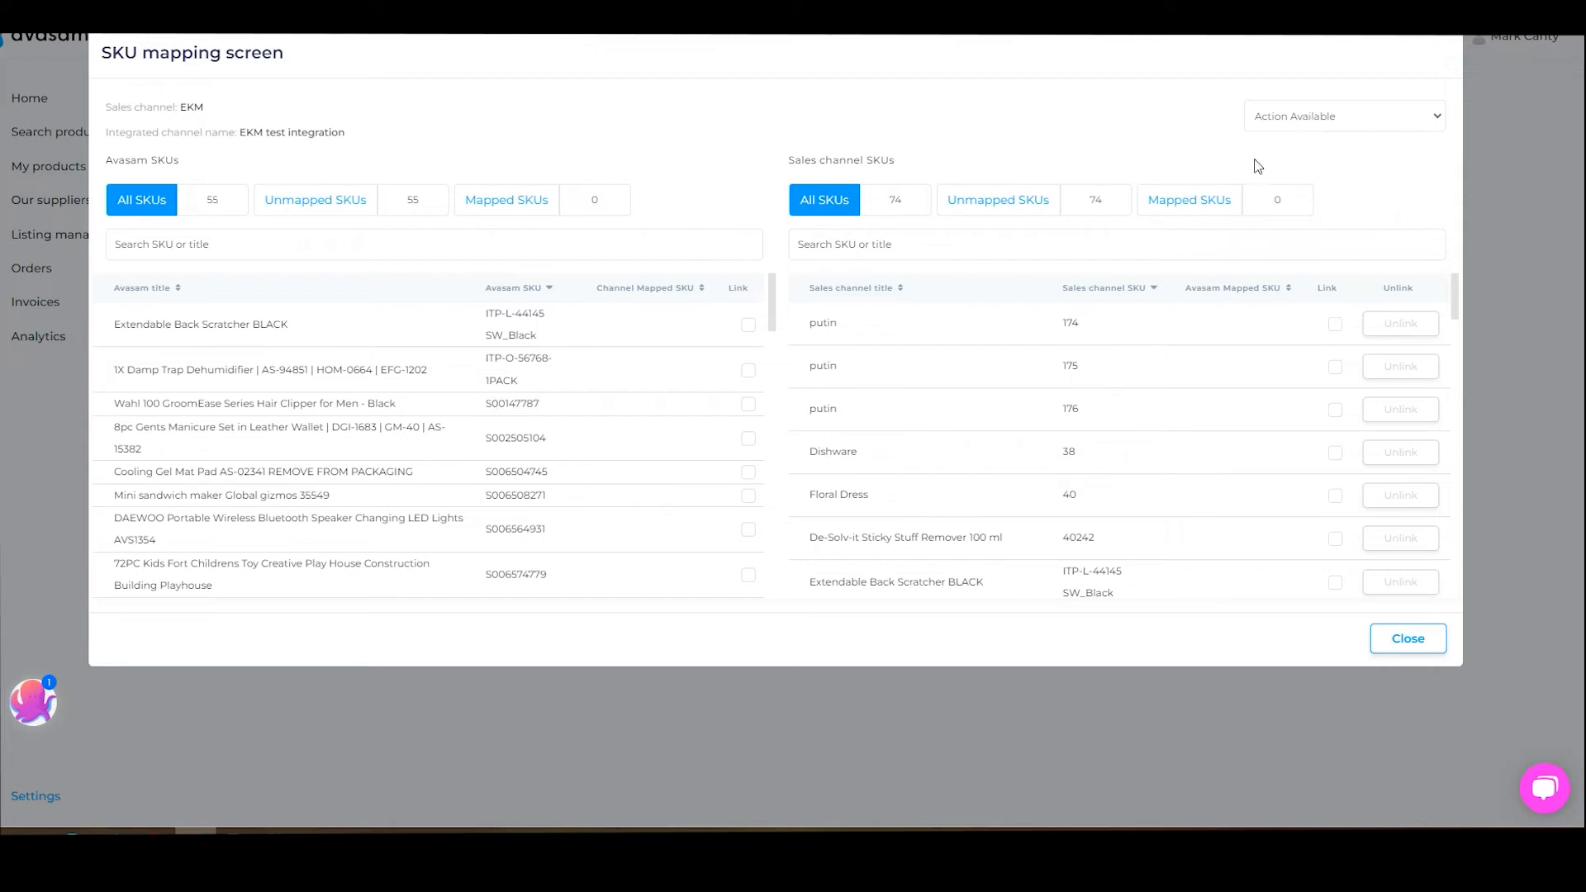
pyautogui.click(1300, 126)
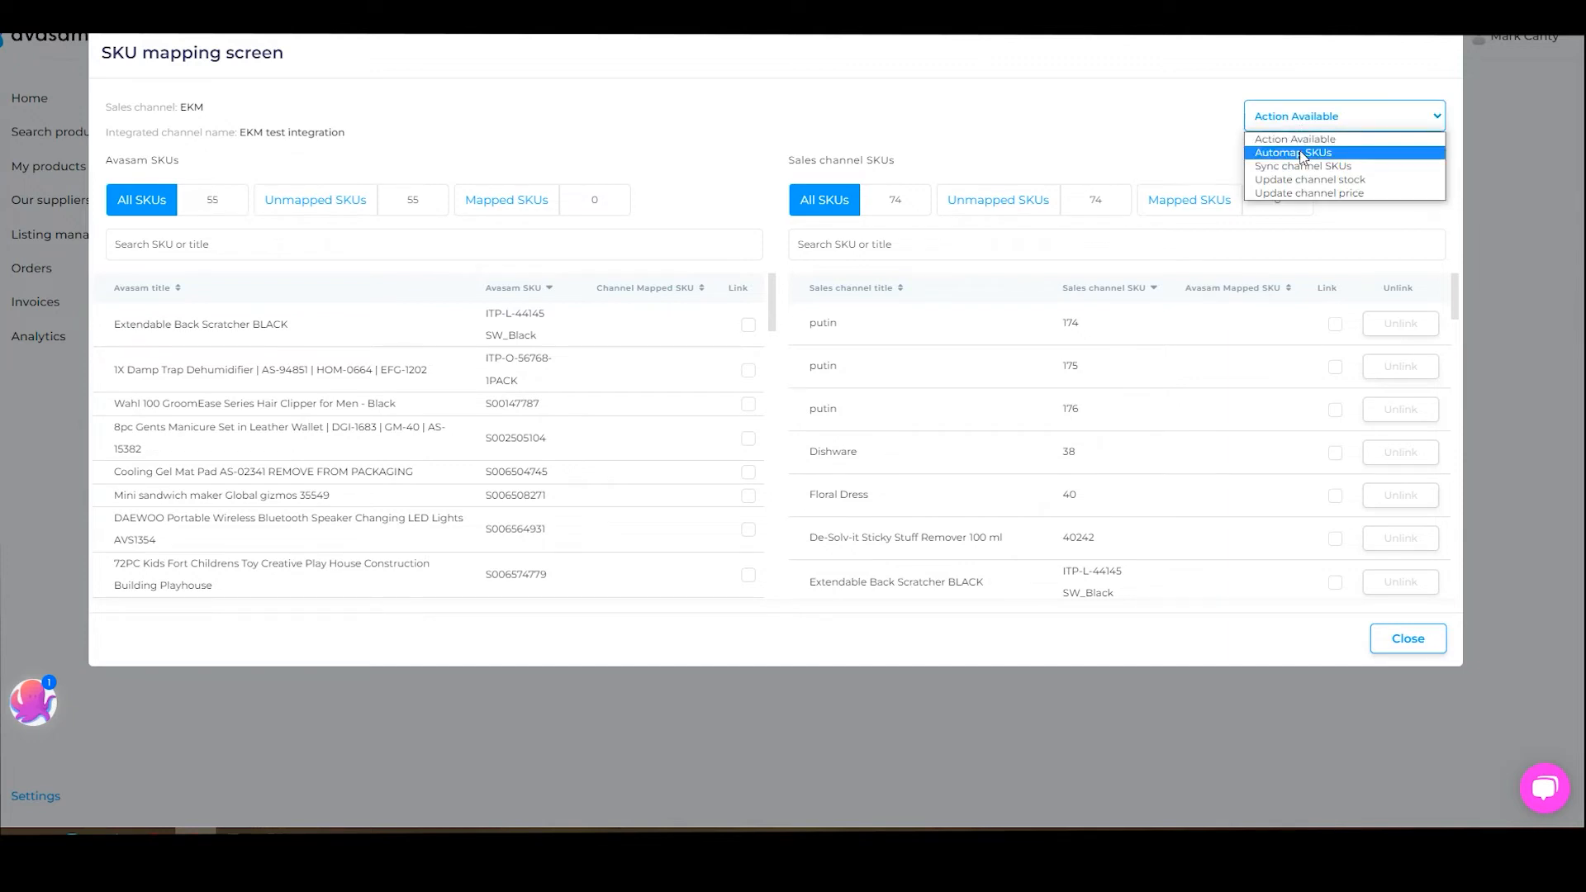
pyautogui.click(1302, 153)
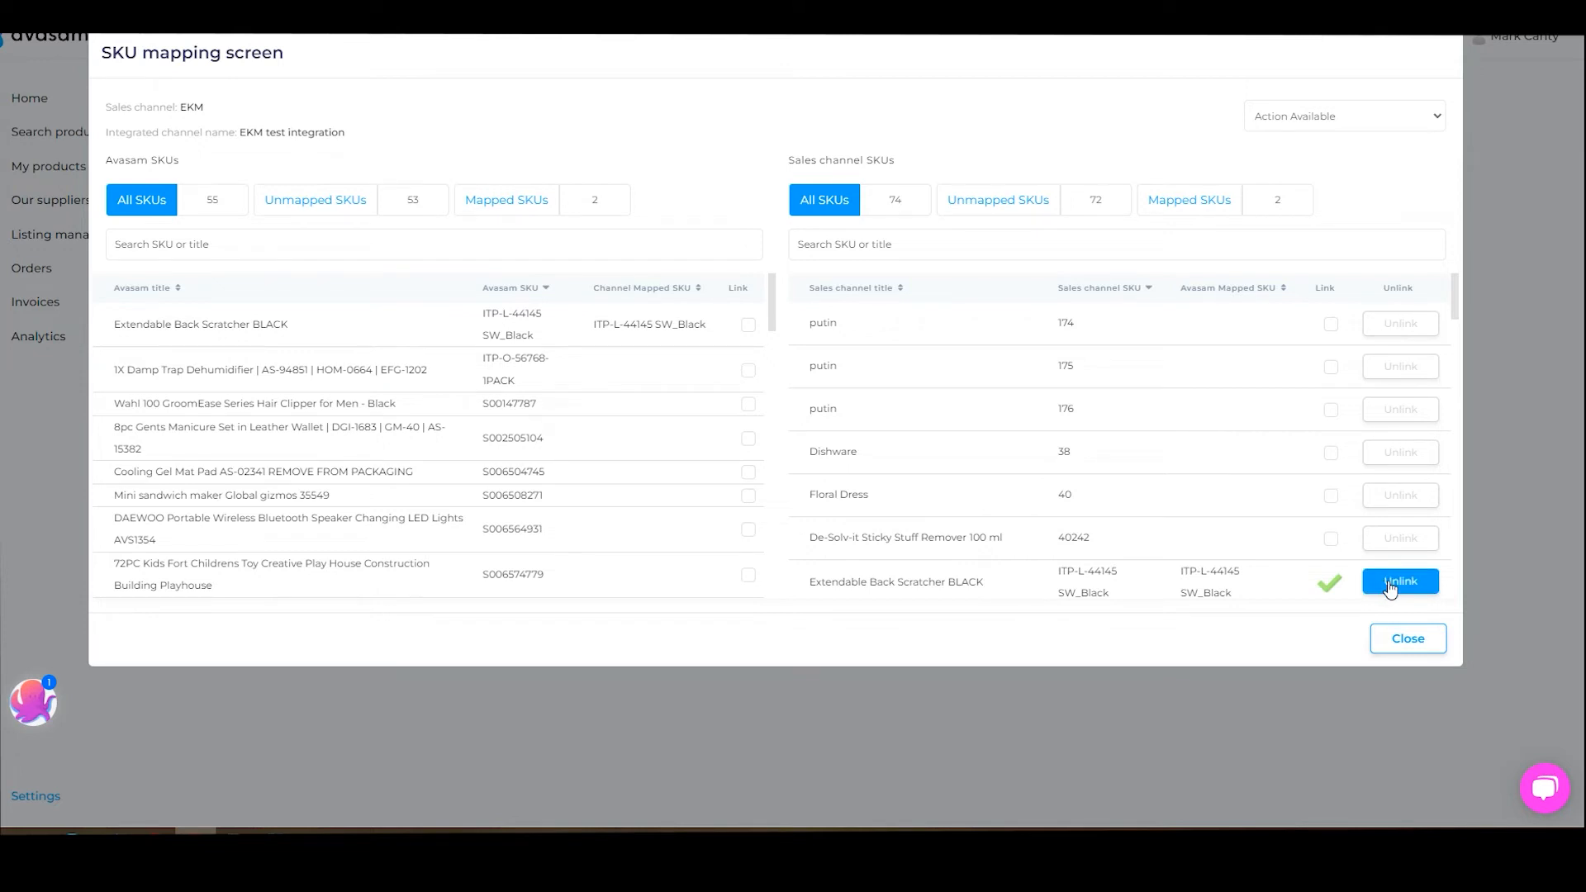
# Link the Wahl hair clipper's Avasam SKU S00147787 to the second sales channel SKU V036104649, and unlink the pair again.
pyautogui.click(748, 407)
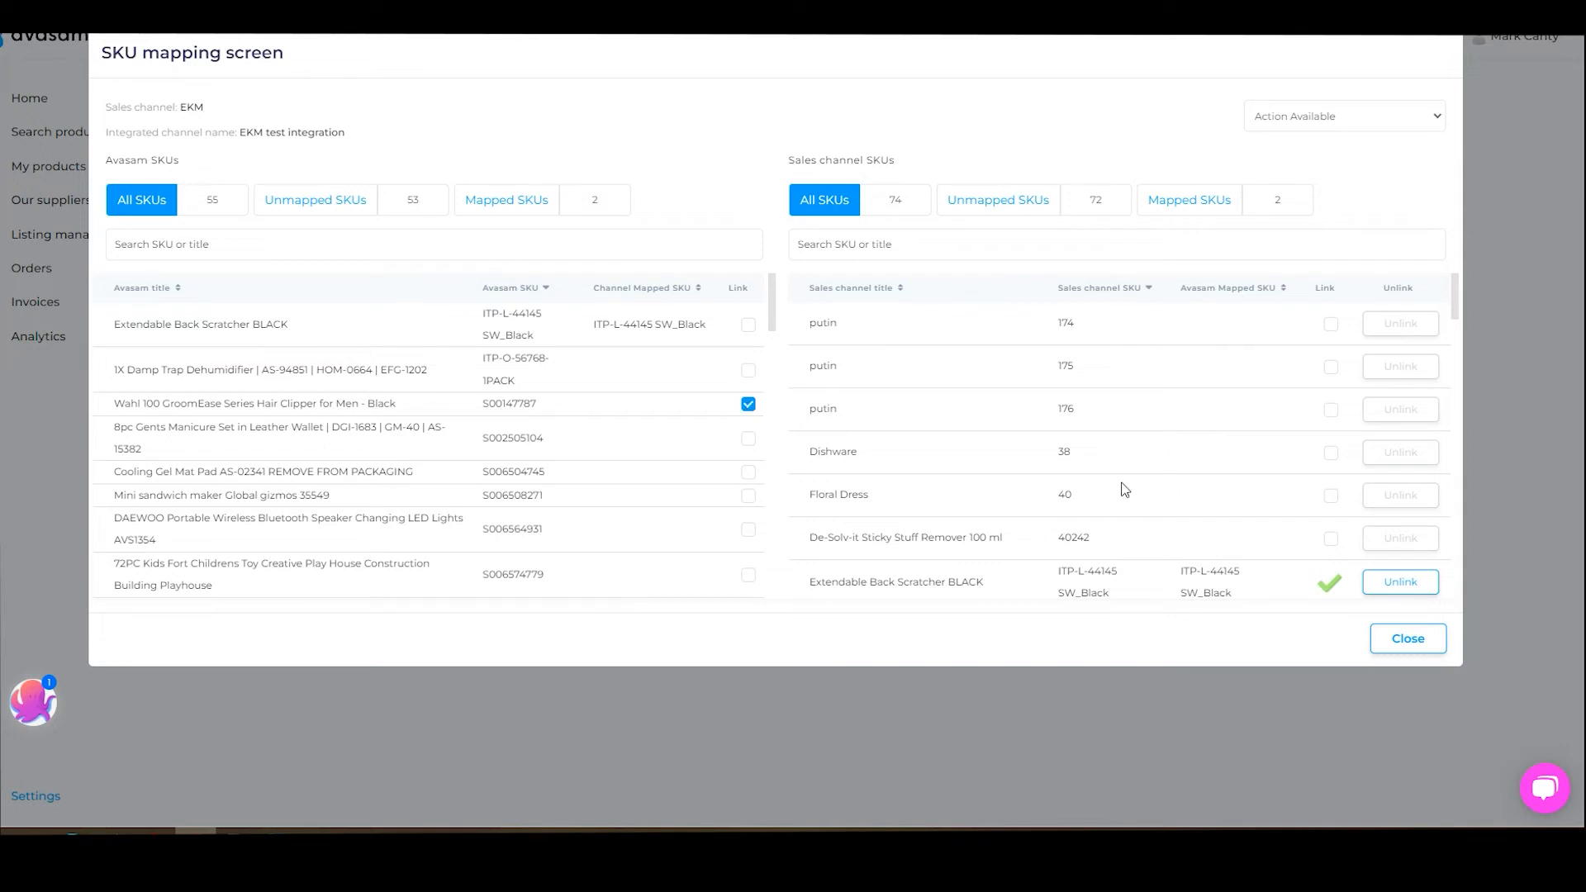
pyautogui.scroll(-5, 1274, 469)
pyautogui.scroll(-10, 1274, 469)
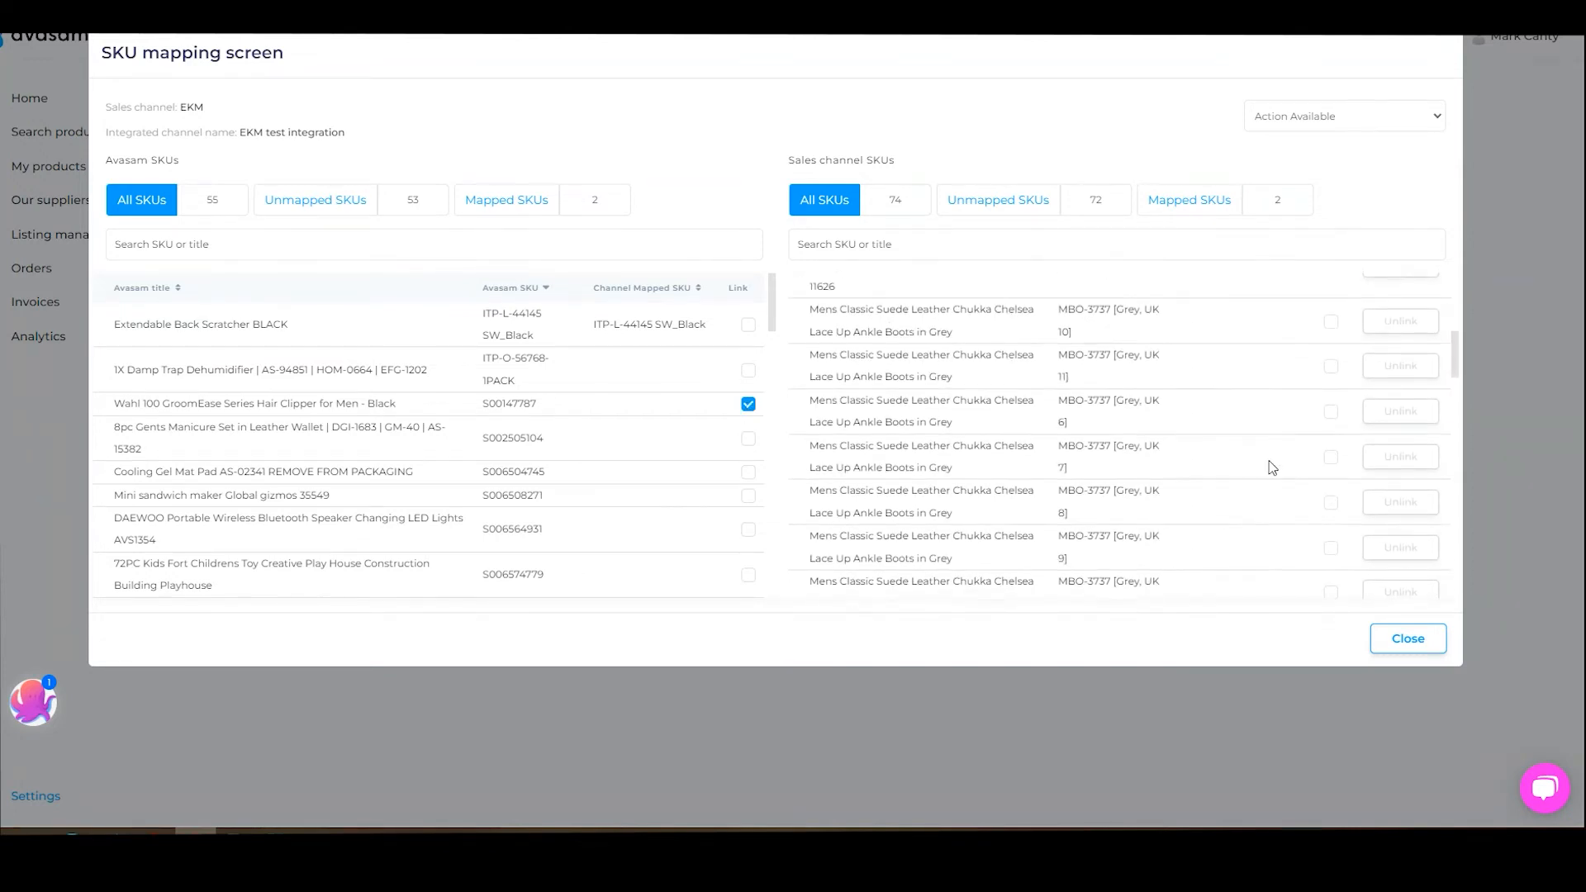
pyautogui.scroll(-8, 1272, 468)
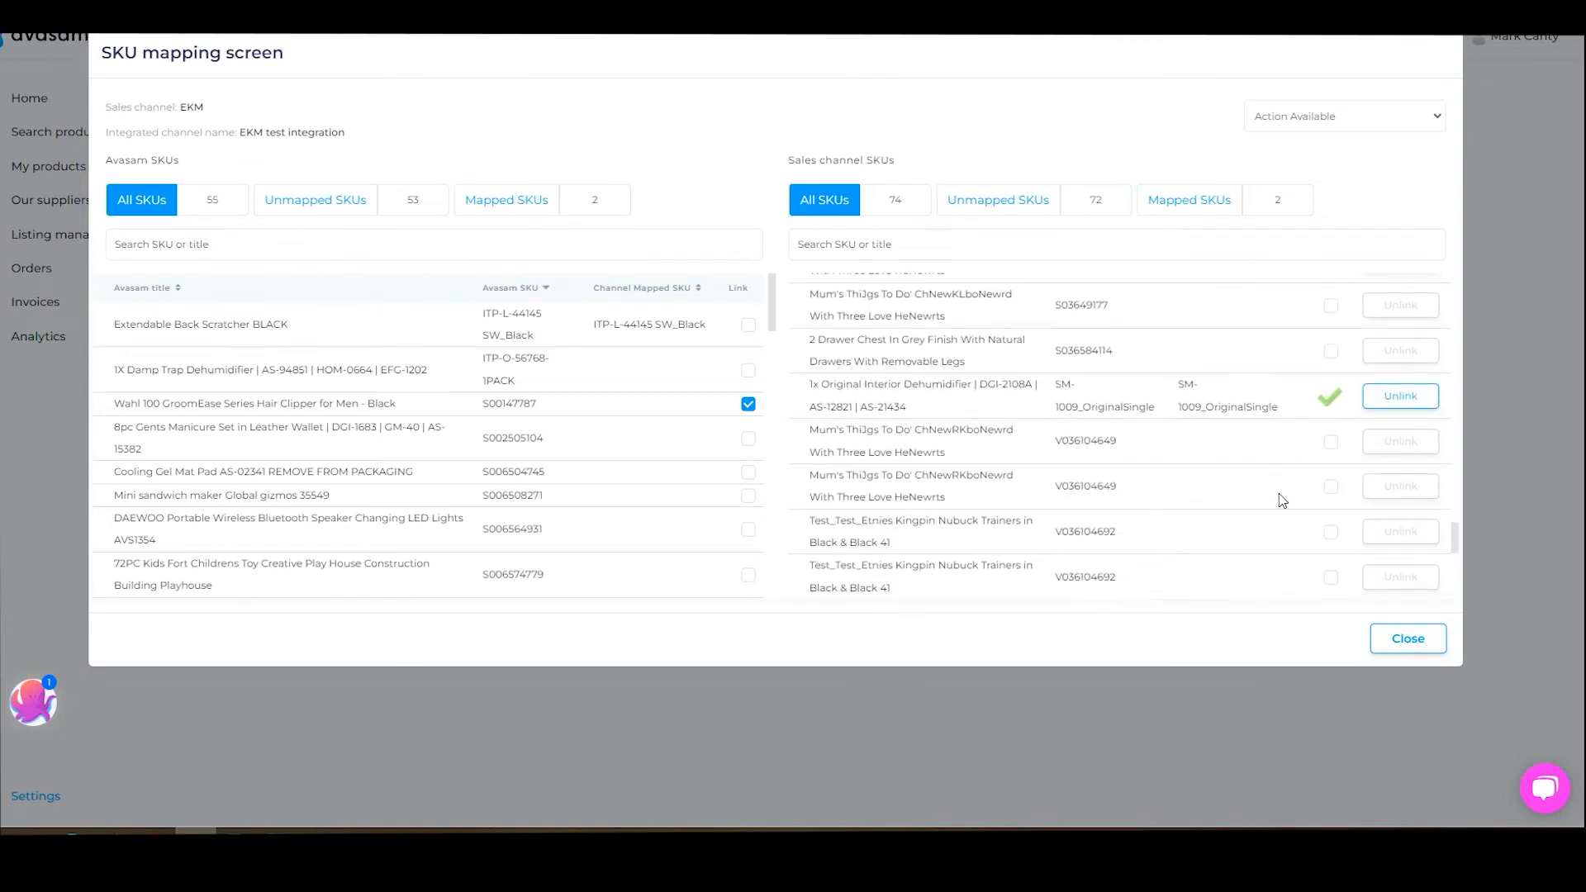
pyautogui.click(1327, 492)
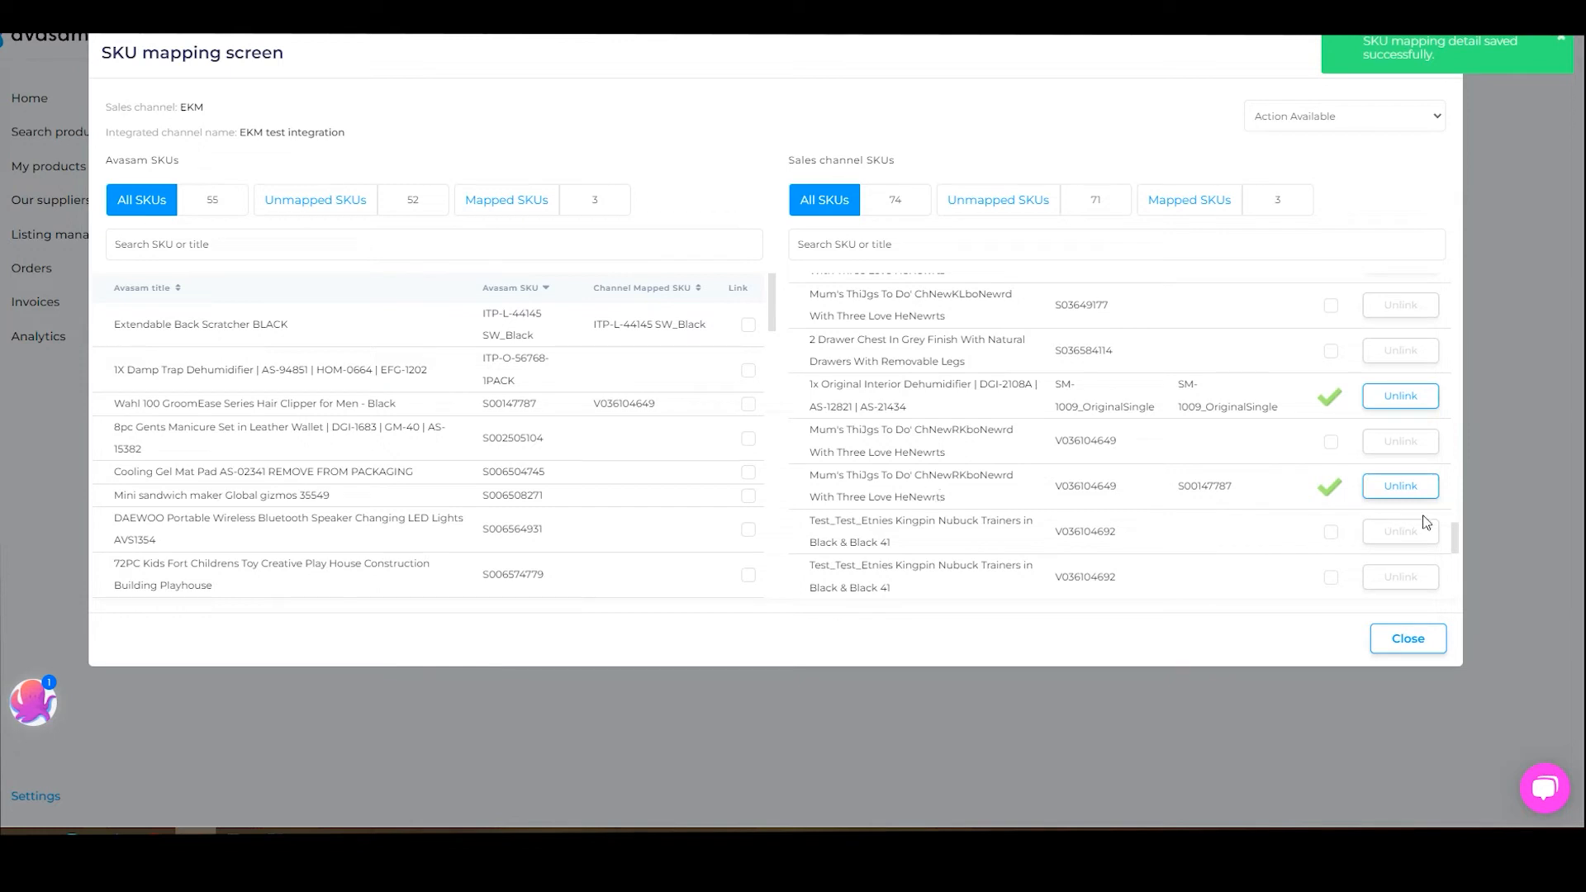
pyautogui.click(1400, 493)
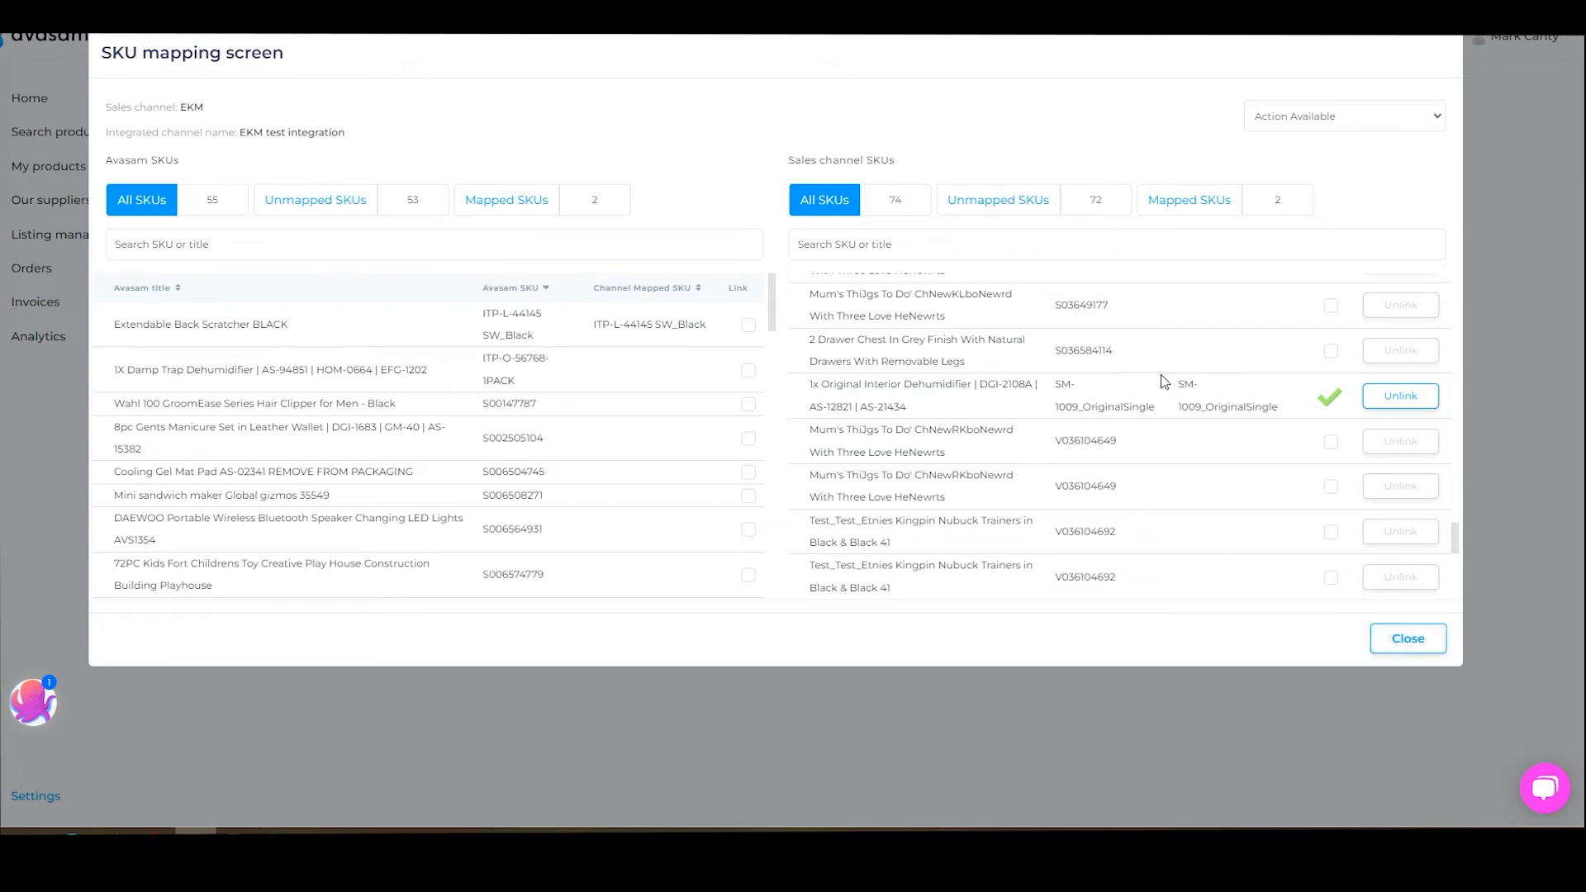
# Close the SKU mapping screen and examine the EKM integration's additional settings, including the stock threshold value.
pyautogui.click(1394, 645)
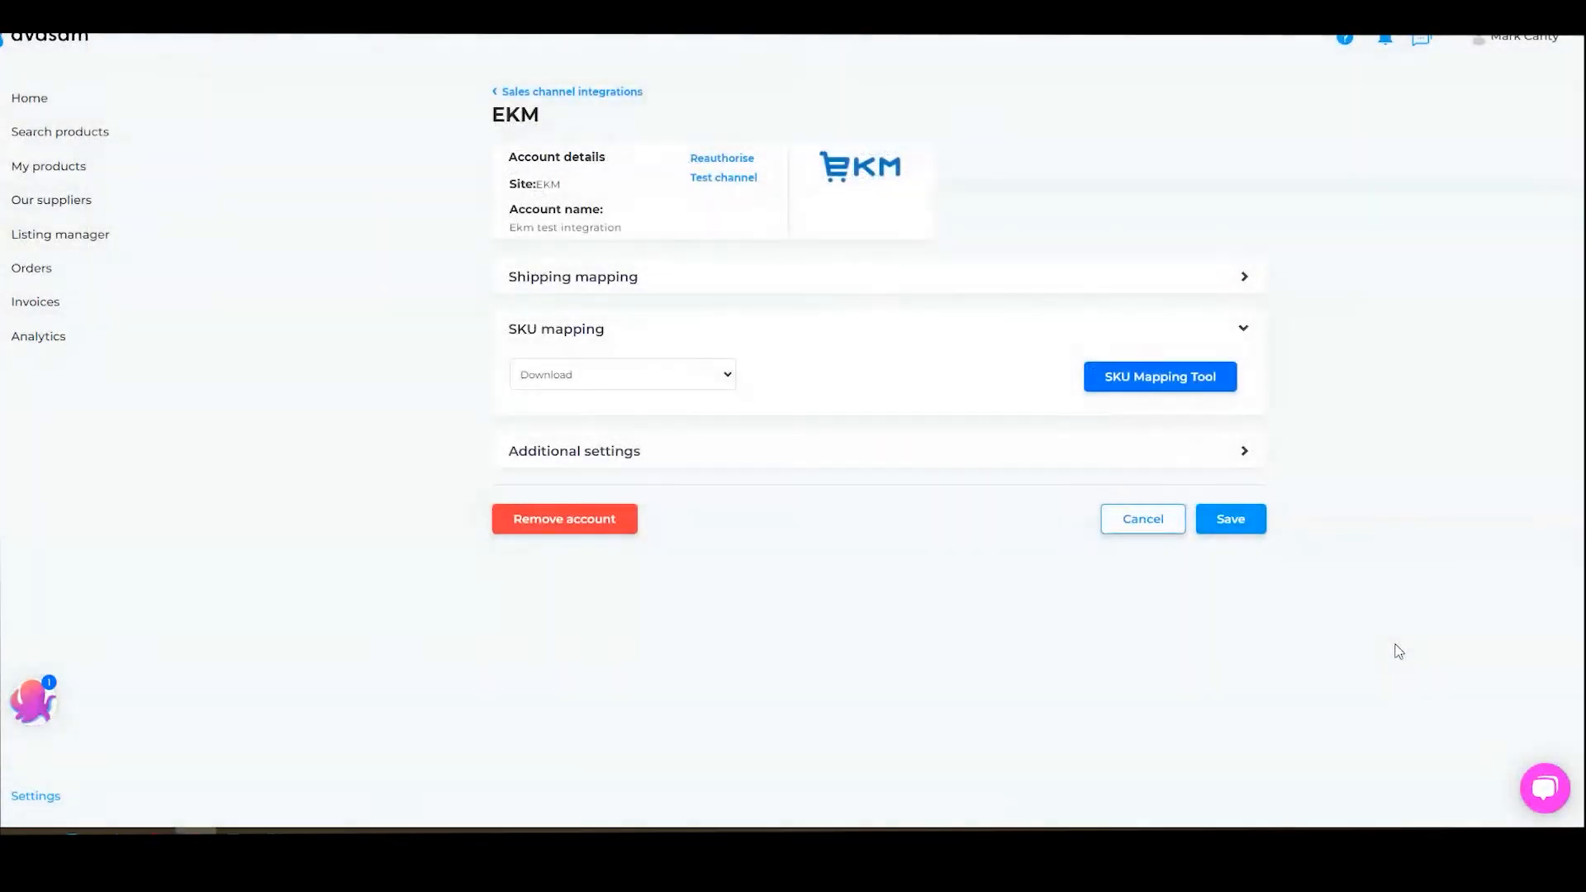
pyautogui.click(591, 457)
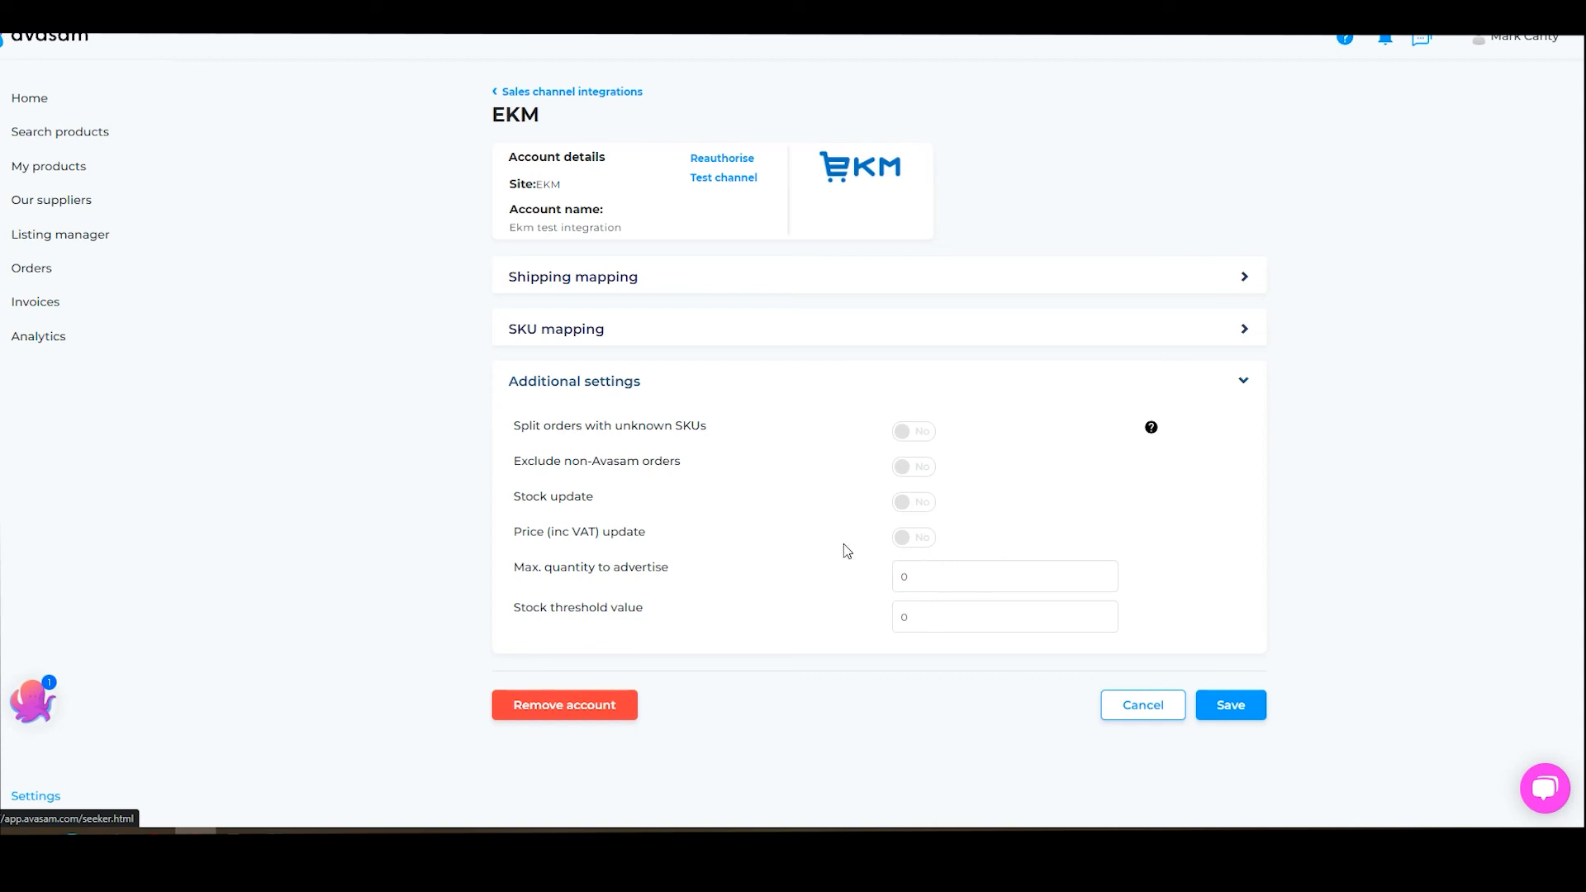
pyautogui.click(931, 618)
pyautogui.moveTo(921, 618); pyautogui.dragTo(874, 624)
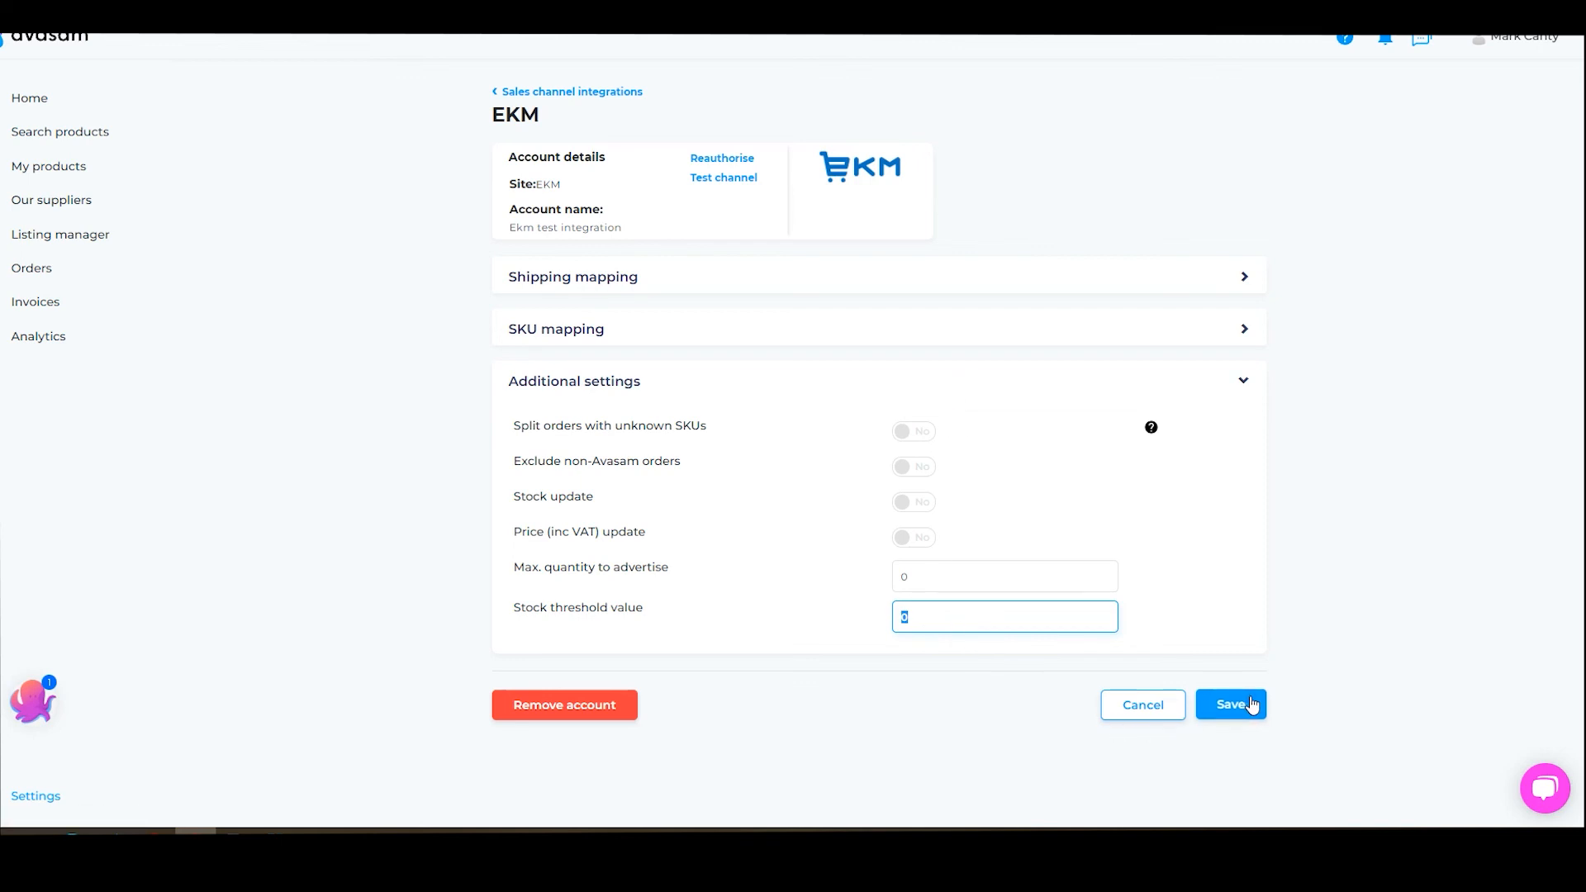
# Try to remove the EKM account but cancel the deletion, and save the EKM integration settings.
pyautogui.click(564, 702)
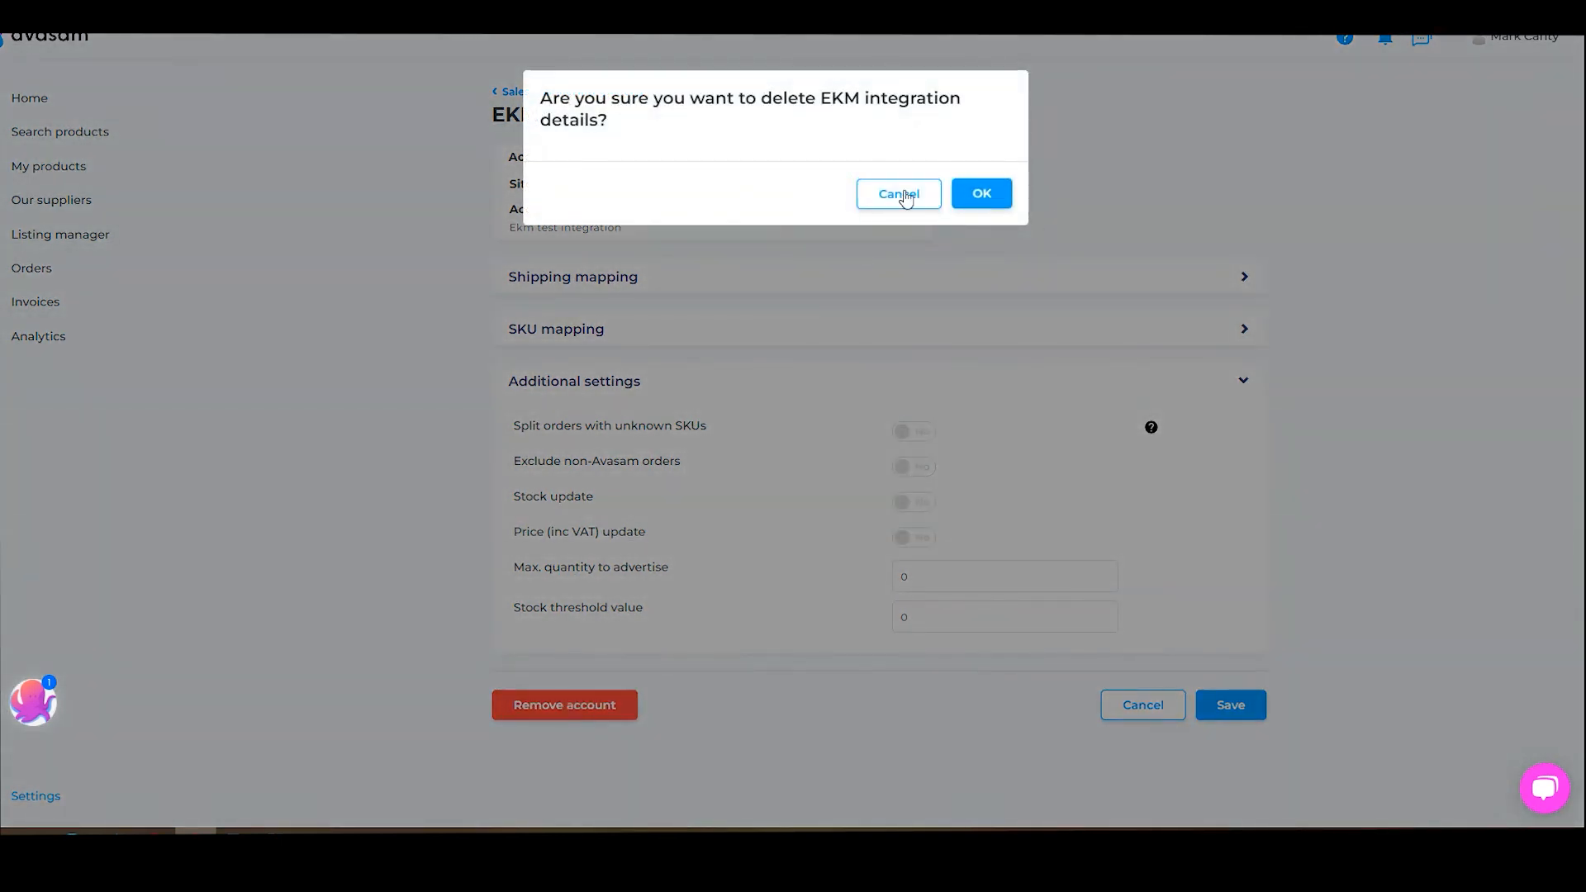
pyautogui.click(899, 197)
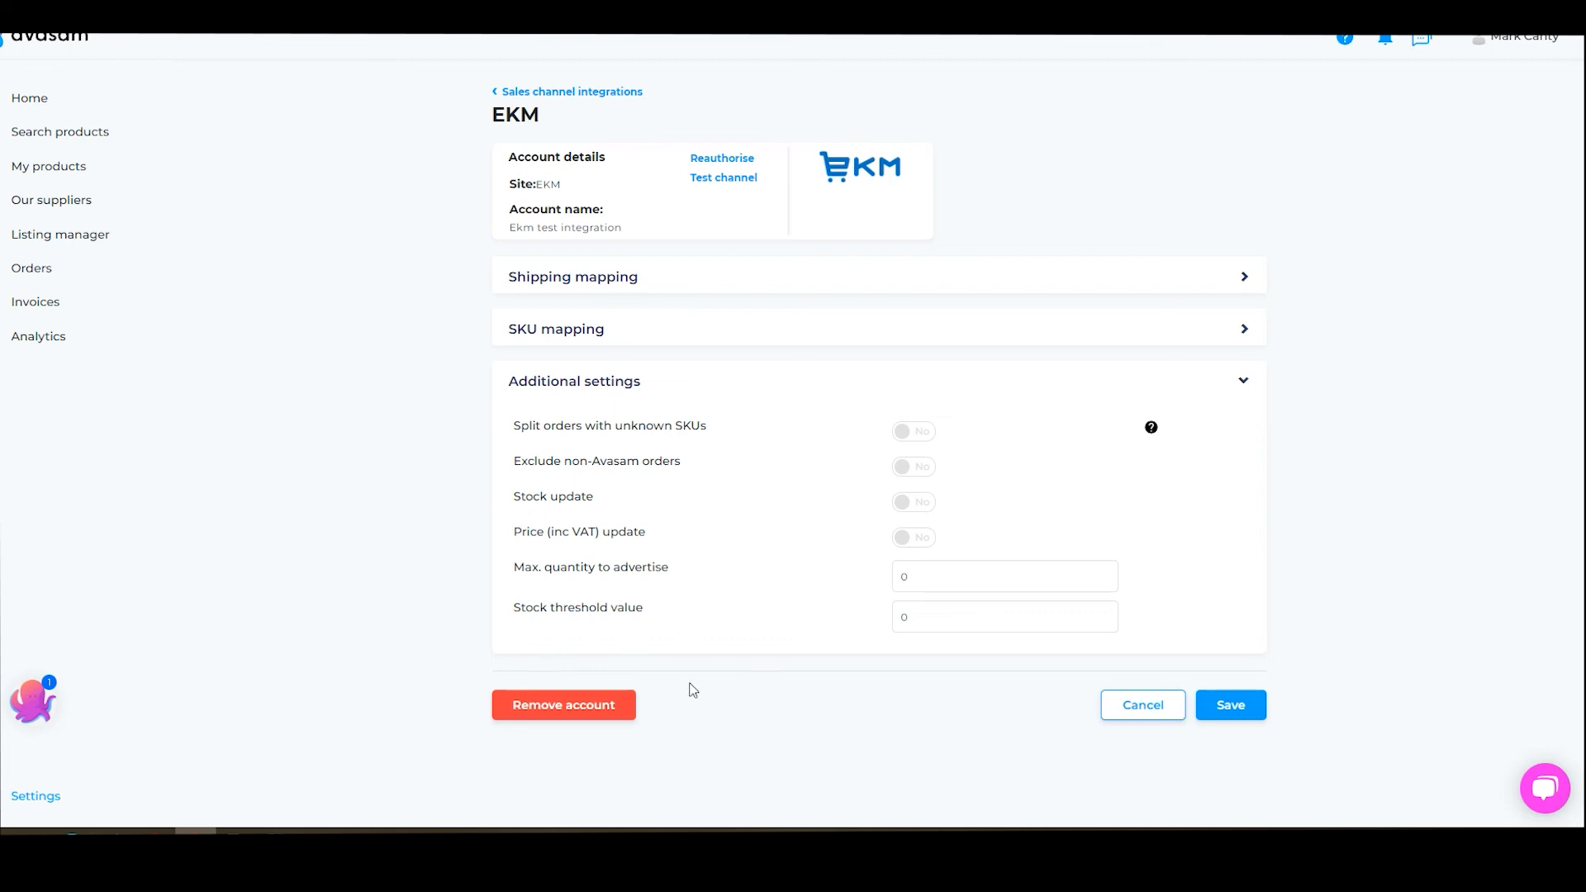
pyautogui.click(1246, 708)
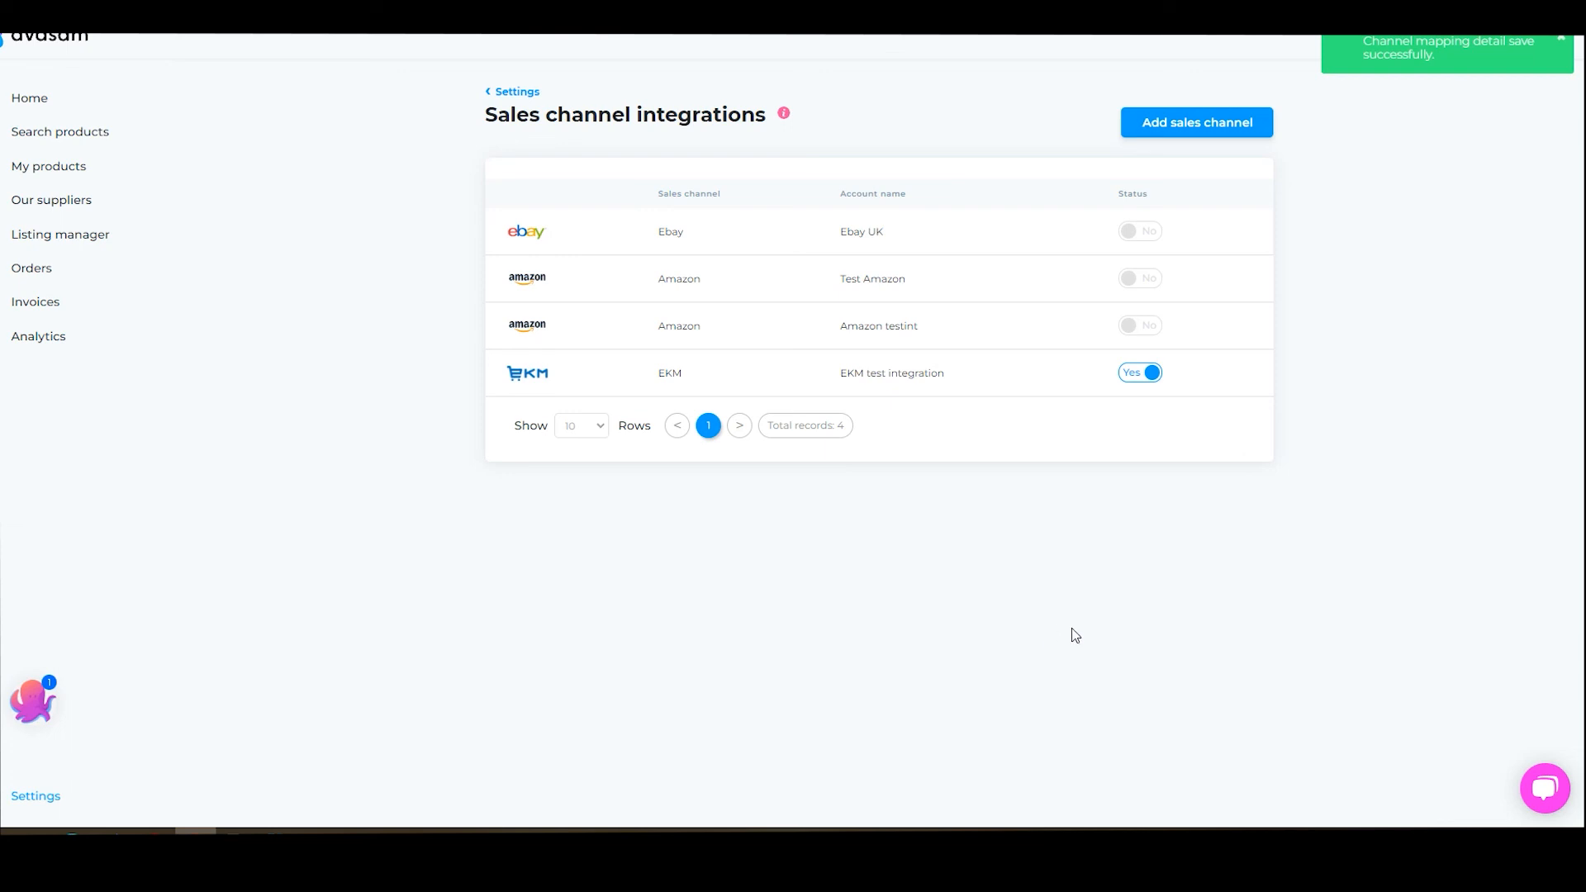
# Look at the available help and chat options, and close the help widget.
pyautogui.click(1552, 797)
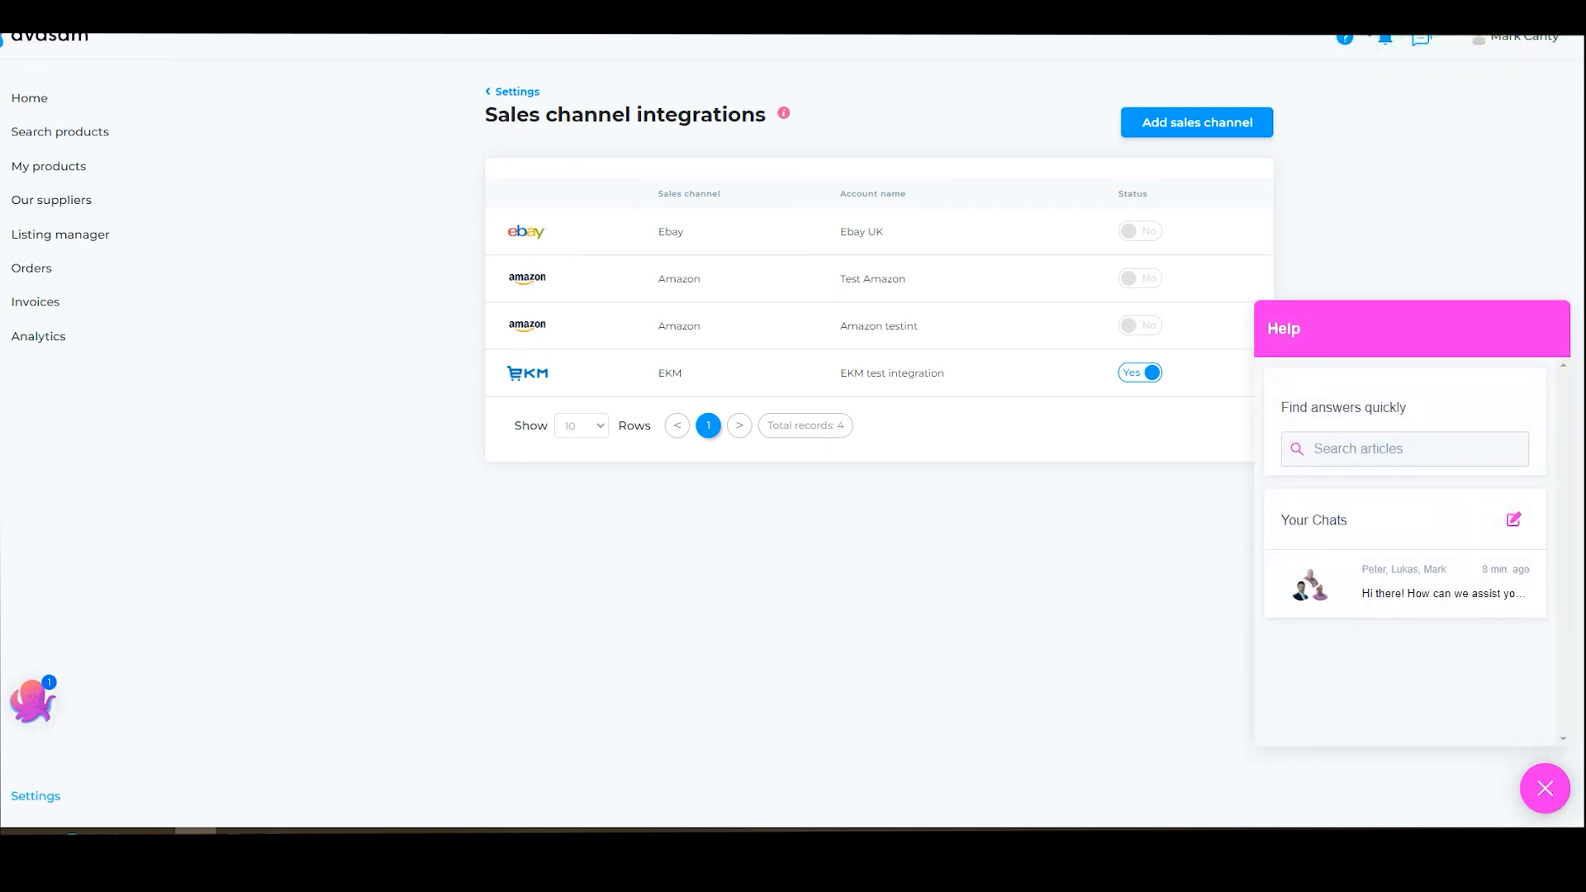
pyautogui.click(1344, 39)
pyautogui.click(1530, 796)
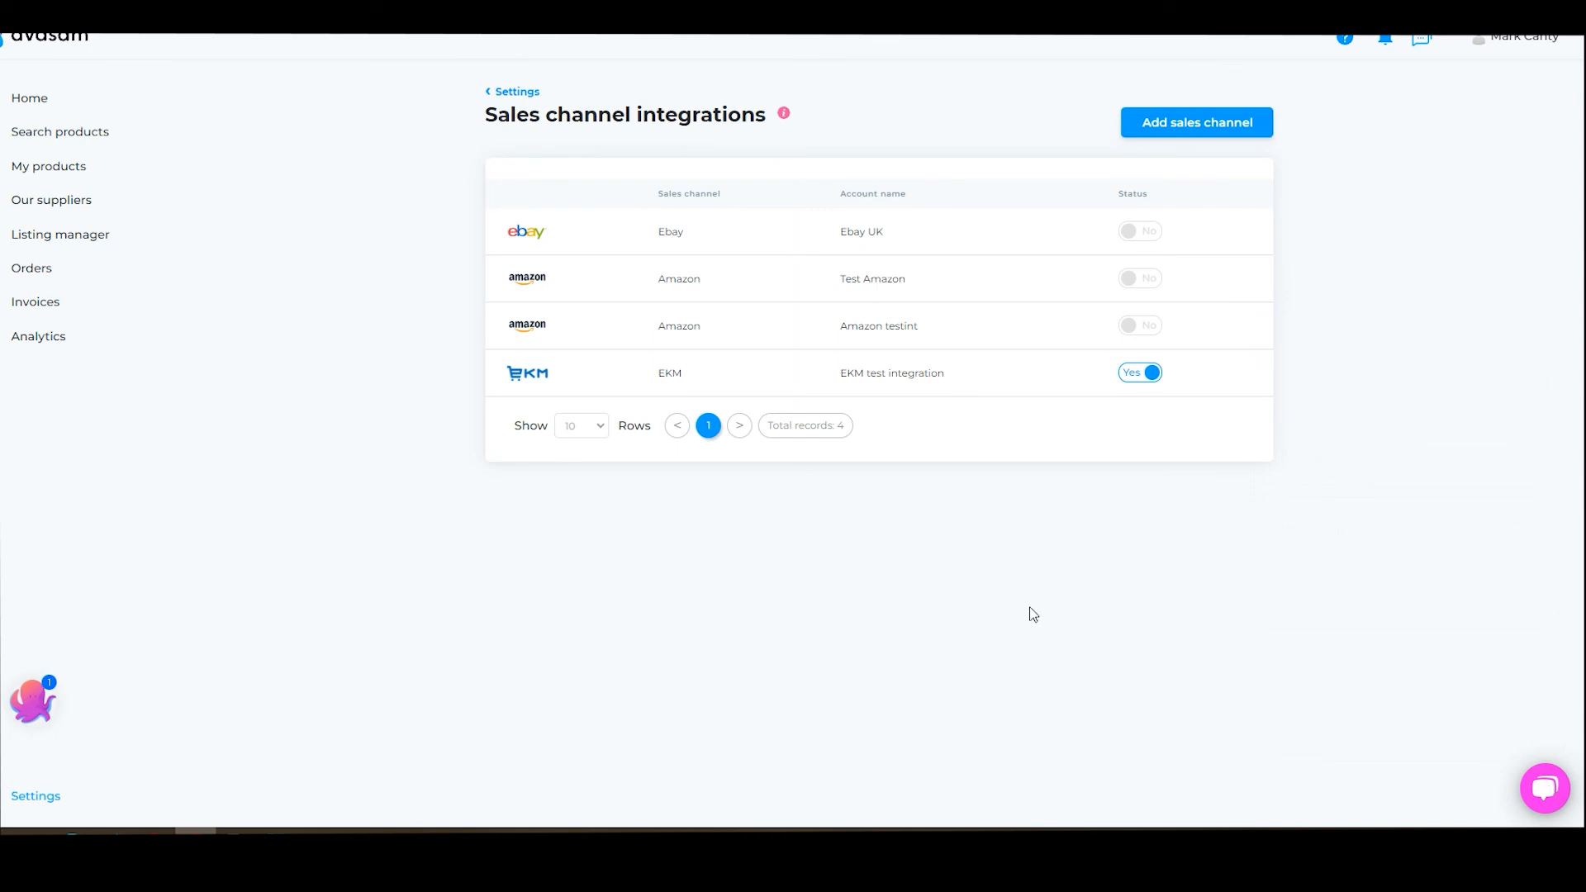